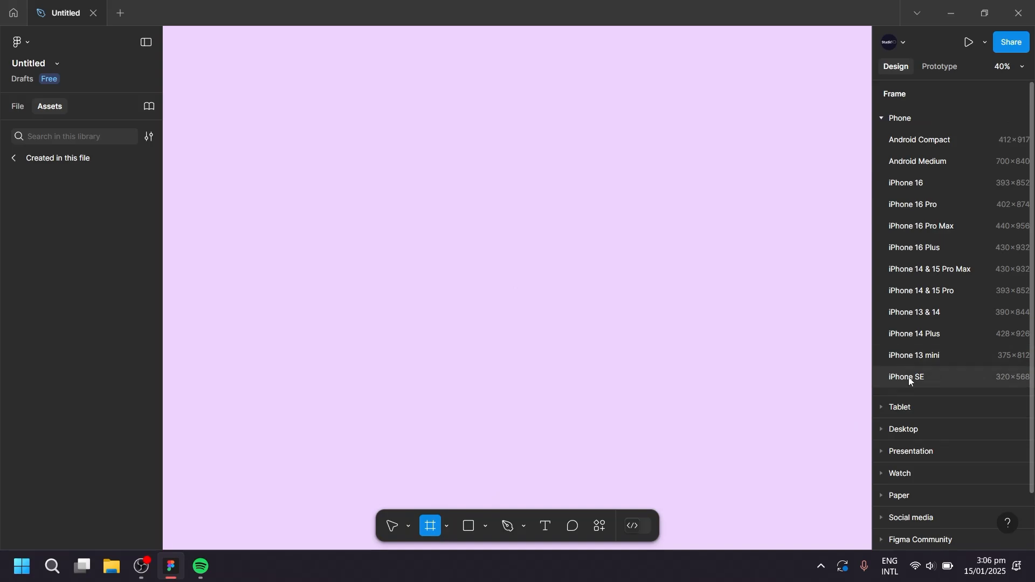
Create an iPhone SE frame on the canvas.
left_click(908, 377)
left_click(682, 340)
scroll(555, 289, "up", 5)
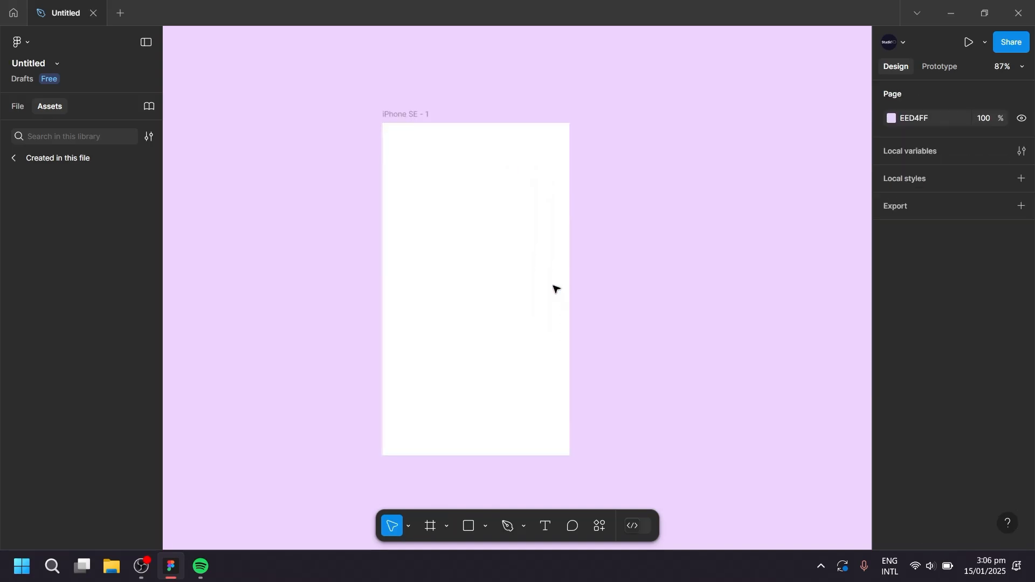
Draw a 320 × 52 header rectangle along the top edge of the phone frame and fill it with purple D190FC.
key("r")
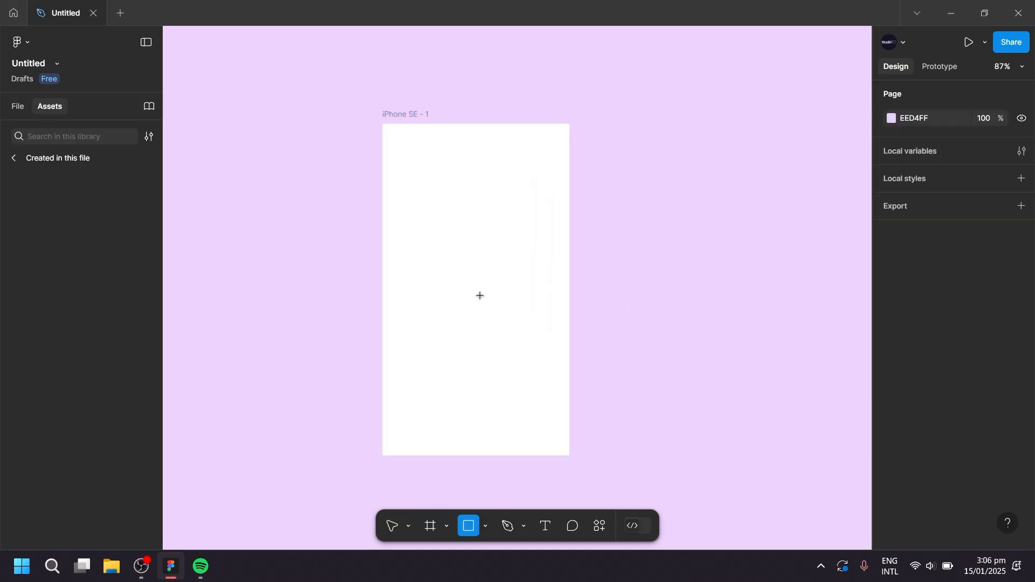
left_click_drag(383, 124, 569, 155)
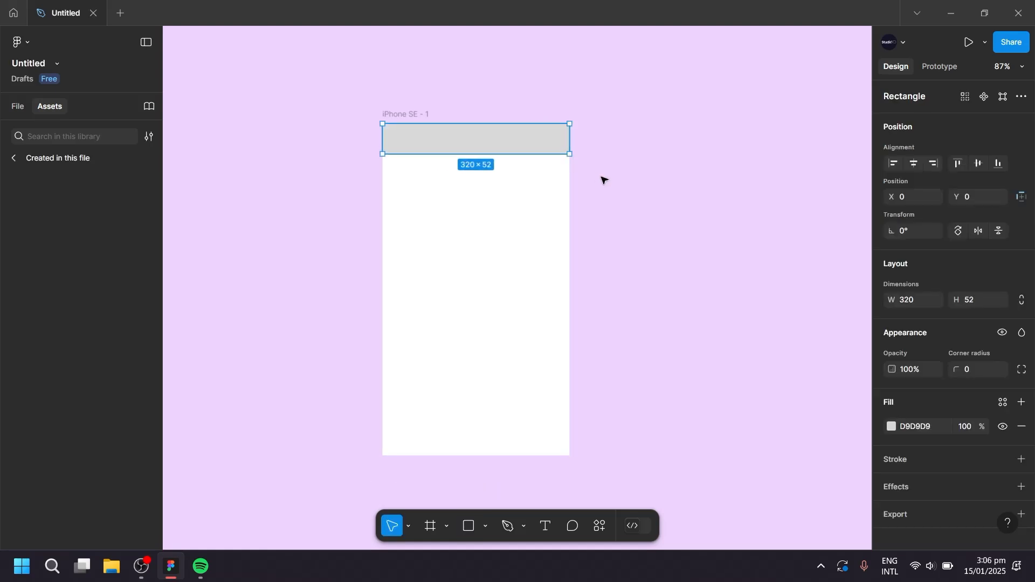
left_click(892, 427)
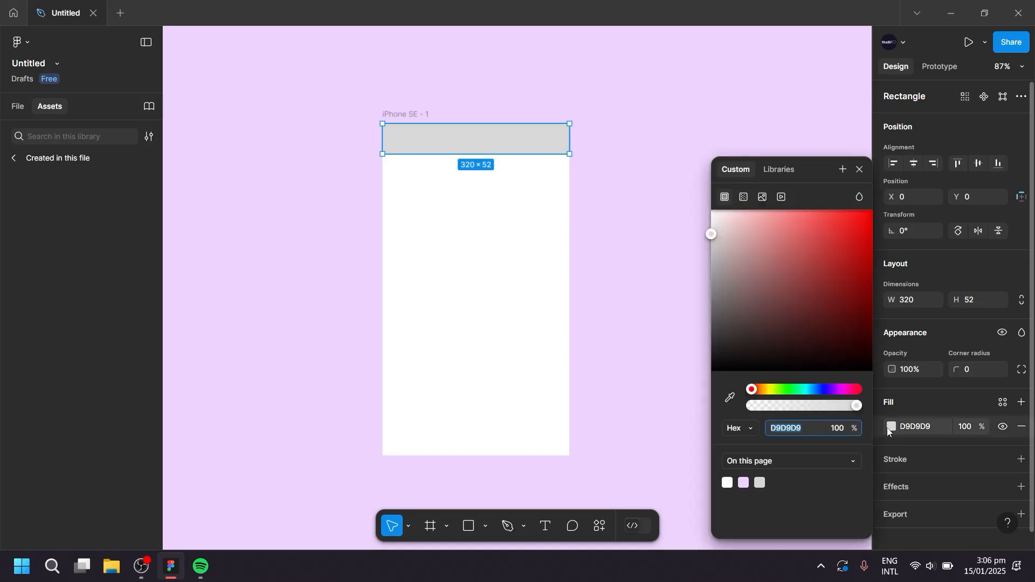
left_click(745, 484)
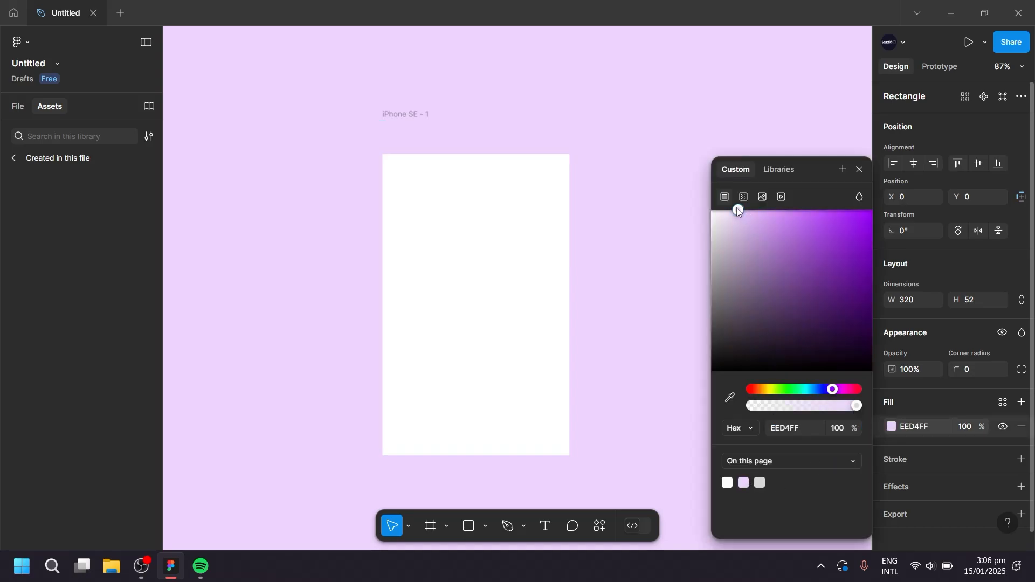
left_click_drag(738, 210, 781, 212)
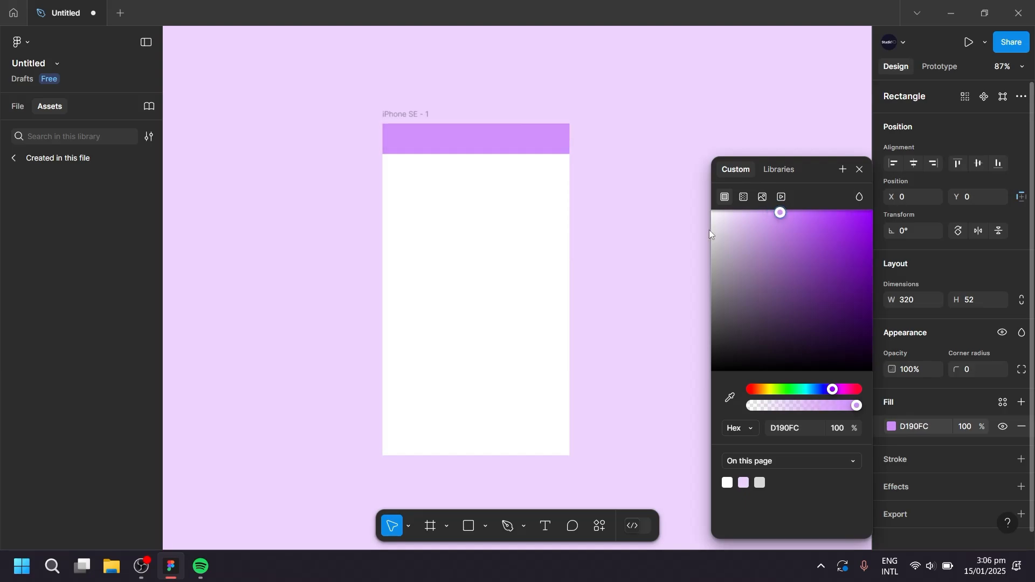
left_click(647, 252)
Draw a bar of about 360 × 67 beside the frame, round its corners to 33.5, and duplicate it into a stack of three spaced 10 apart.
left_click_drag(637, 255, 497, 293)
scroll(500, 268, "up", 3)
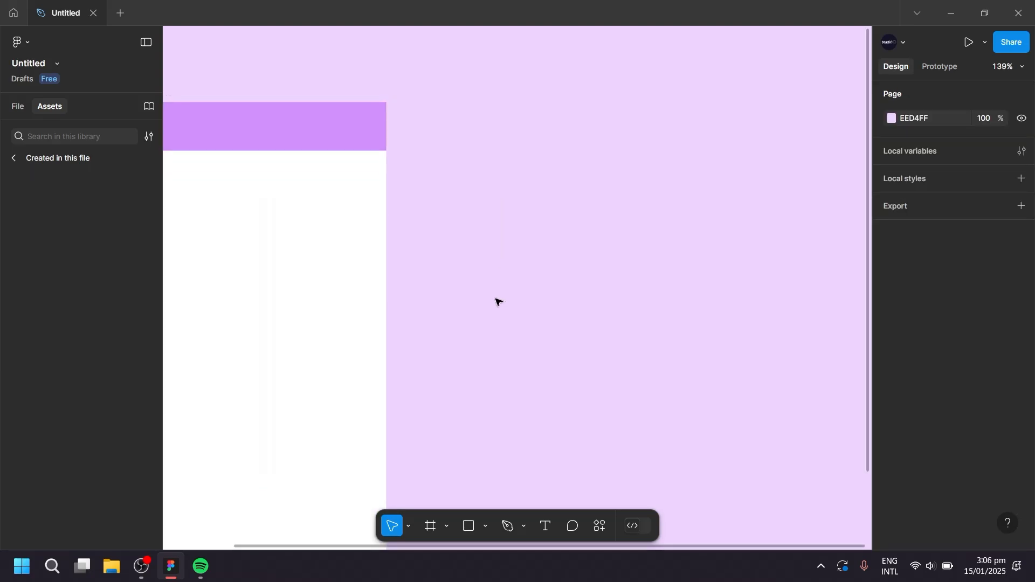
key("r")
left_click_drag(455, 349, 792, 411)
scroll(783, 357, "up", 5)
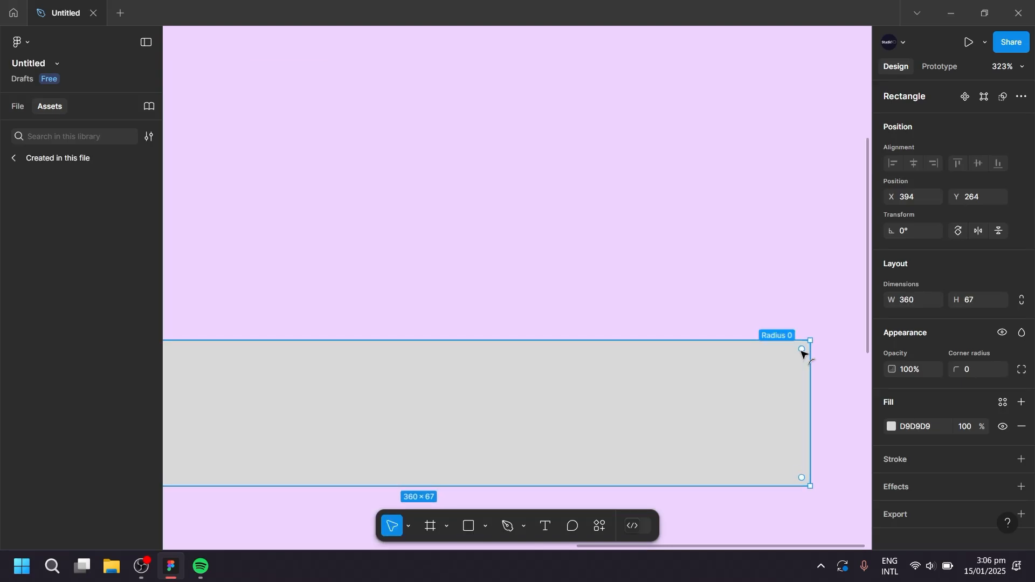
left_click_drag(804, 353, 539, 428)
scroll(532, 354, "down", 5)
Fill the three rounded bars with the frame's white FFFFFF and group them as a menu icon.
left_click_drag(700, 244, 531, 464)
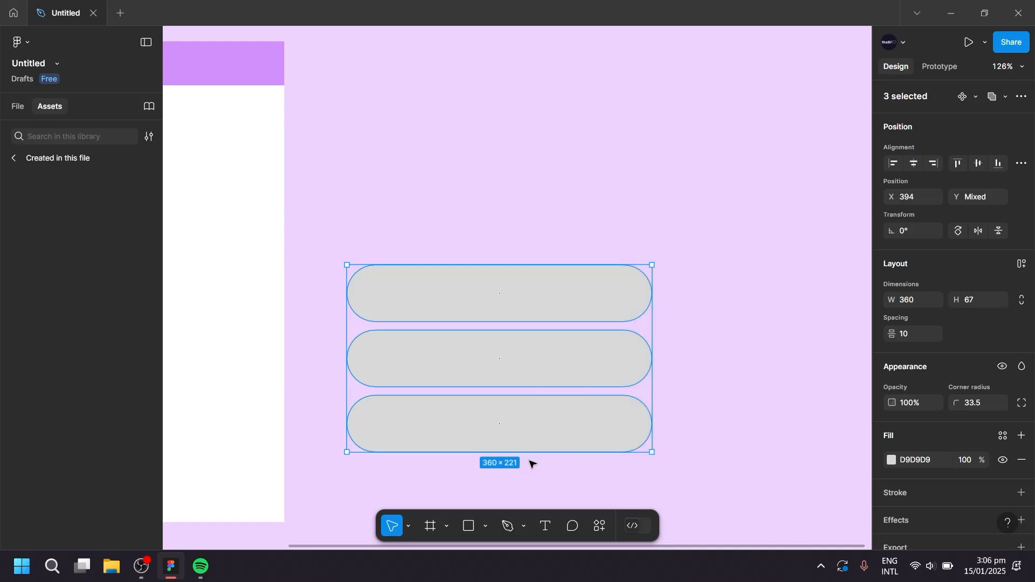
key("i")
left_click(225, 372)
key("ctrl+g")
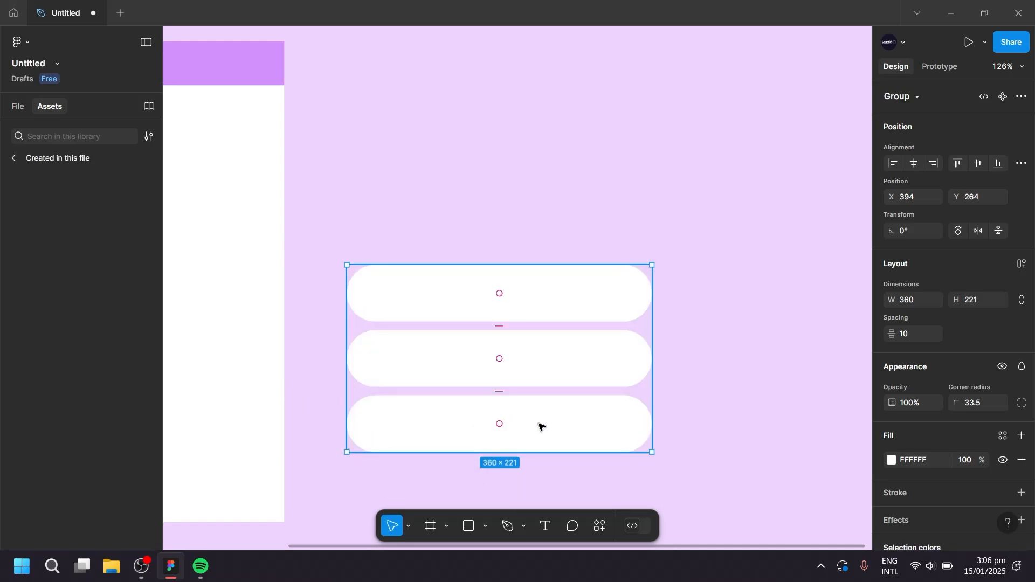
Scale the menu icon group down to about 41 × 25 and place it at the left end of the purple header.
left_click_drag(647, 443, 384, 293)
left_click_drag(416, 339, 645, 457)
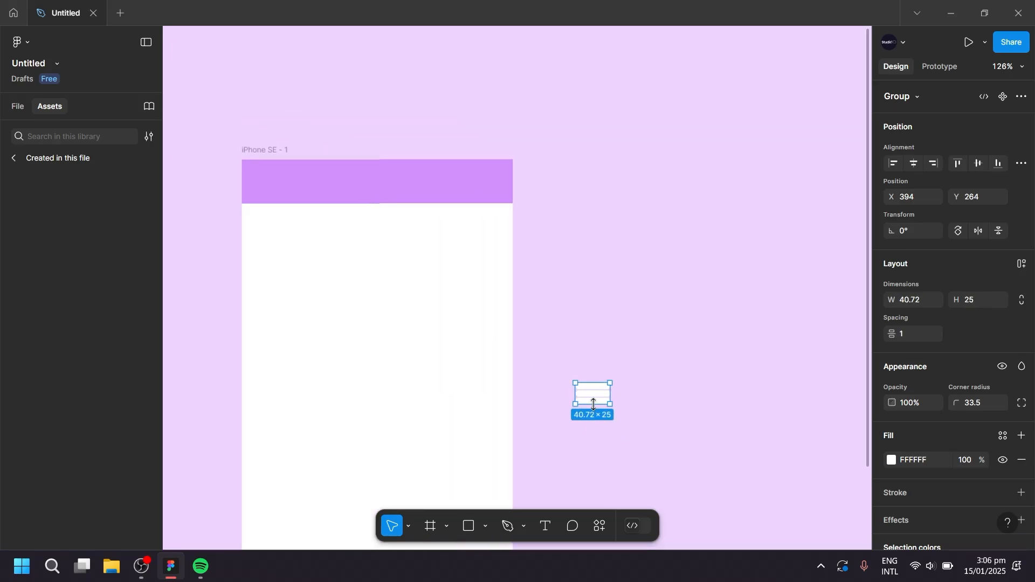
left_click_drag(592, 400, 265, 187)
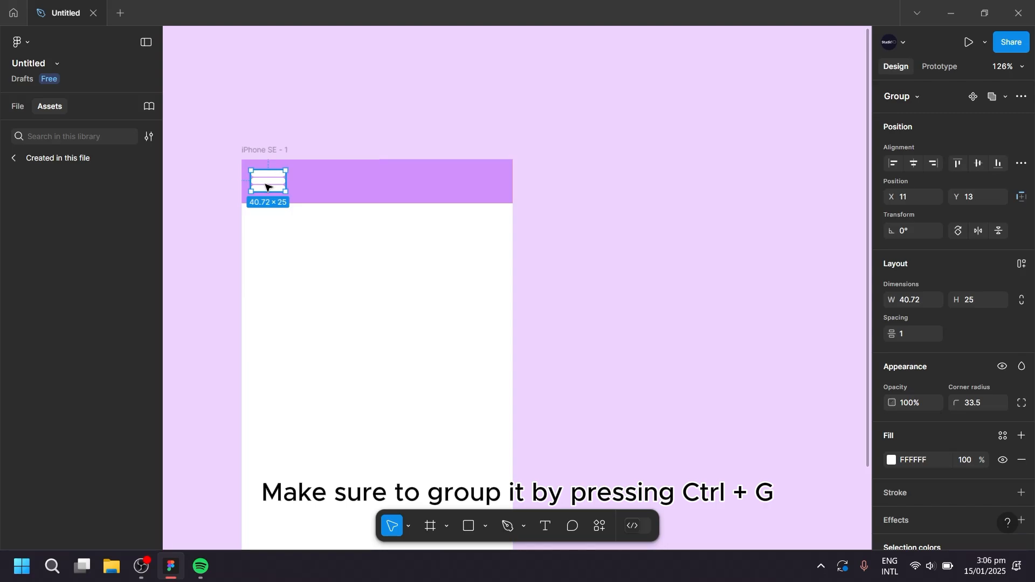
Stretch the menu icon group upward to a height of 28, with its top at Y 10.
scroll(265, 187, "up", 10)
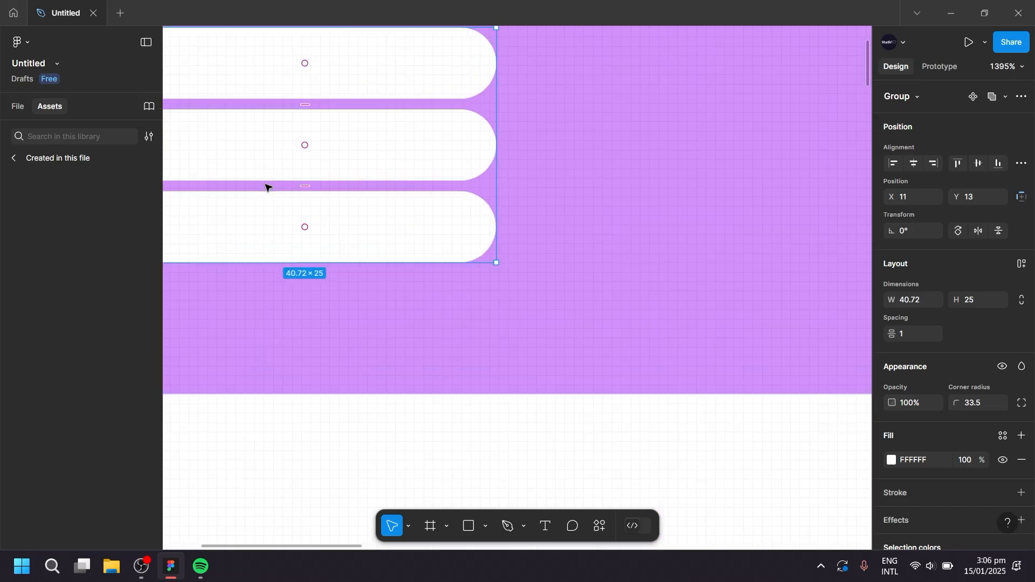
left_click_drag(341, 216, 501, 333)
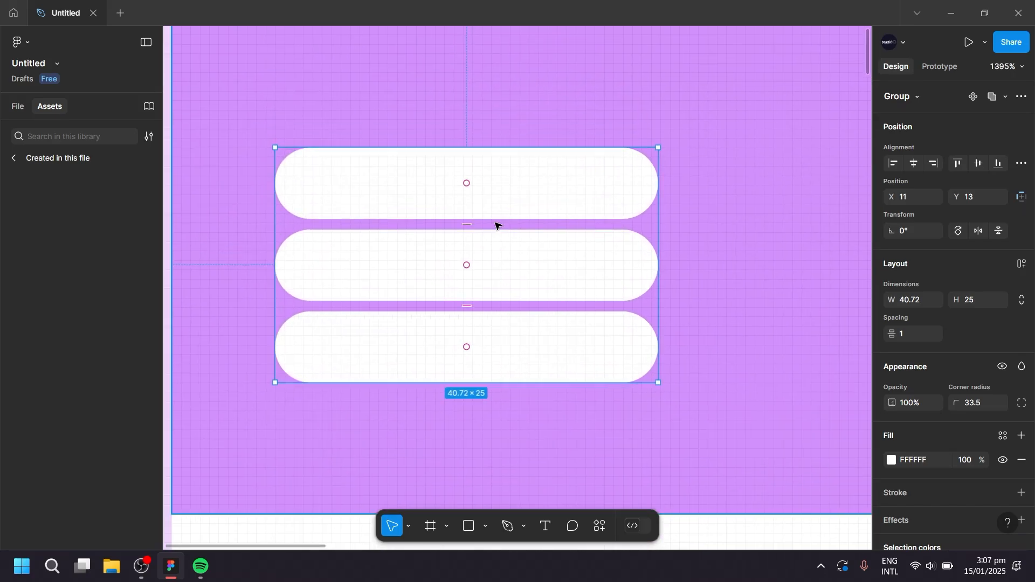
left_click_drag(467, 146, 468, 118)
scroll(504, 235, "down", 8)
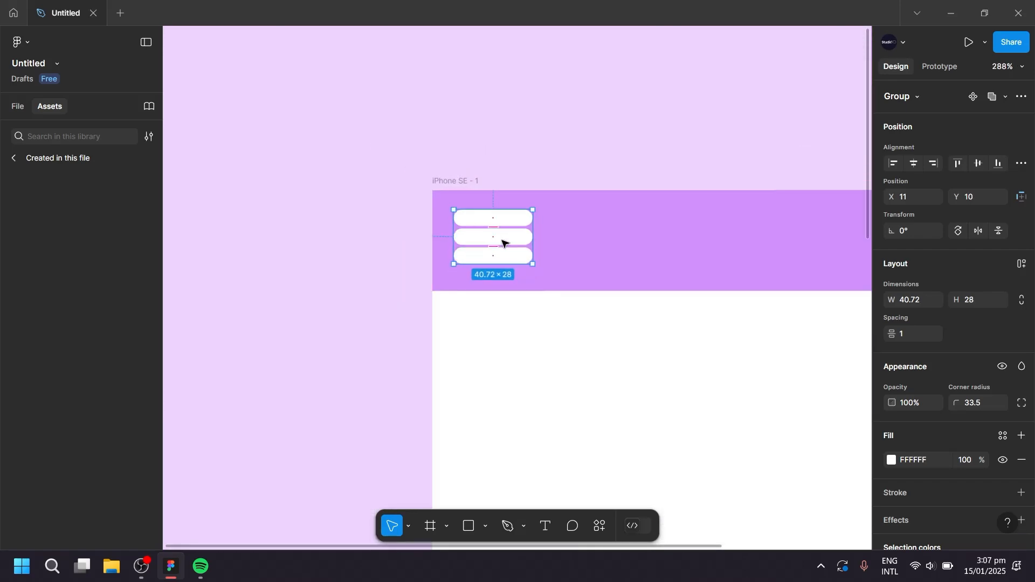
left_click(377, 275)
Draw a drawer rectangle of about 290 × 568 from the phone frame's top-left corner down to its bottom edge.
scroll(361, 259, "down", 4)
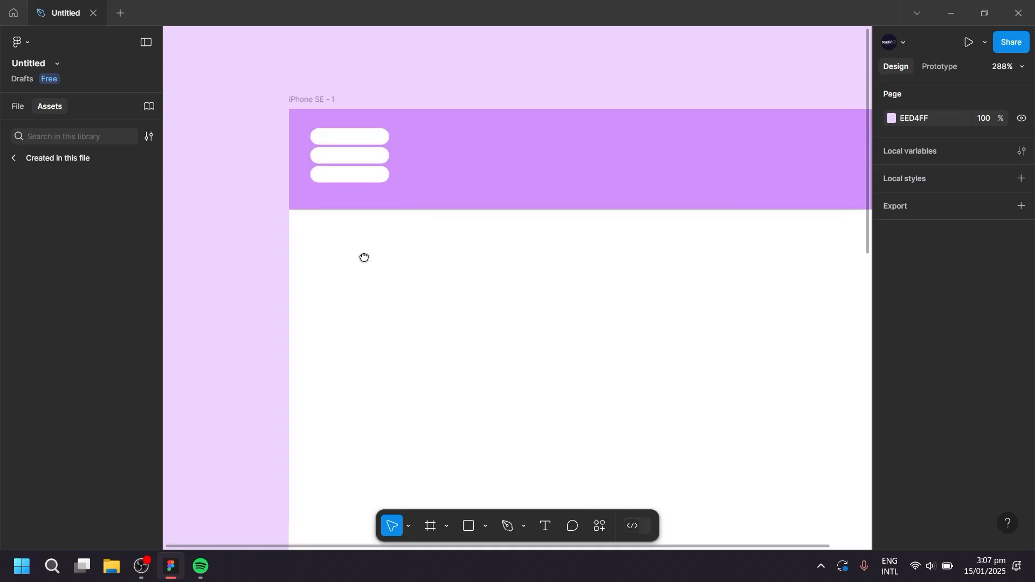
scroll(377, 212, "down", 4)
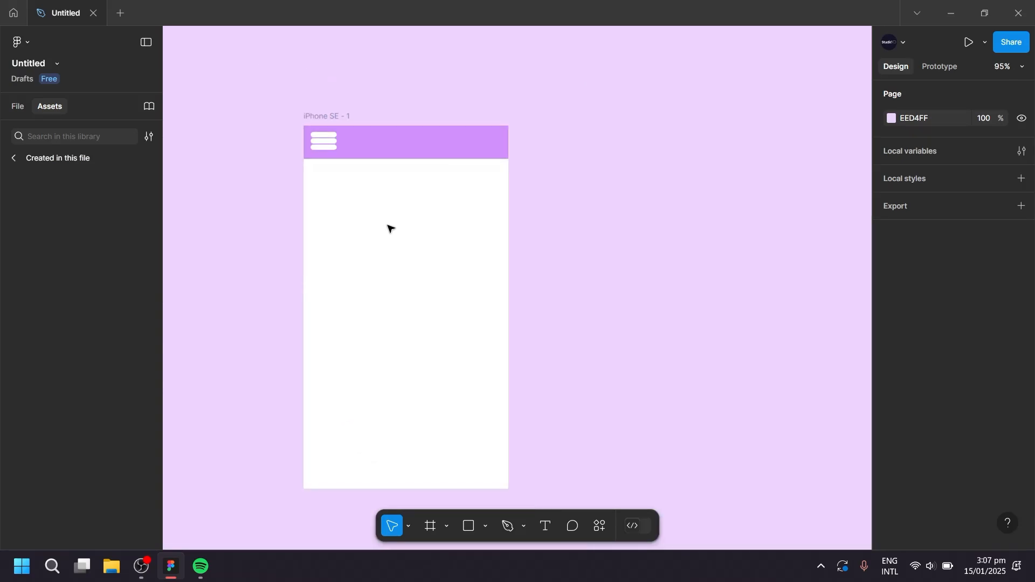
left_click(470, 531)
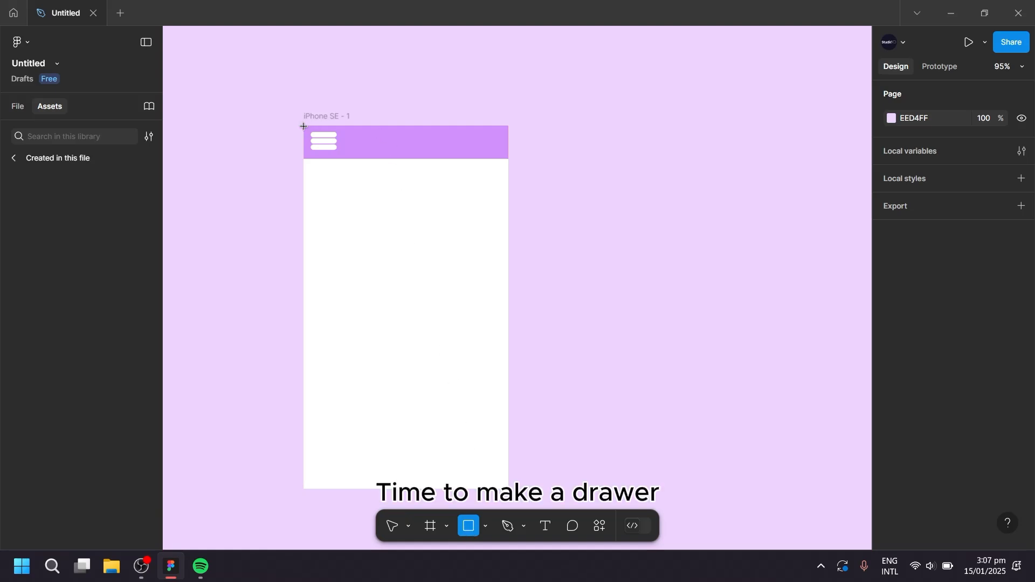
mouse_move(303, 127)
left_mouse_down()
mouse_move(356, 166)
mouse_move(449, 354)
mouse_move(455, 430)
mouse_move(490, 489)
left_mouse_up()
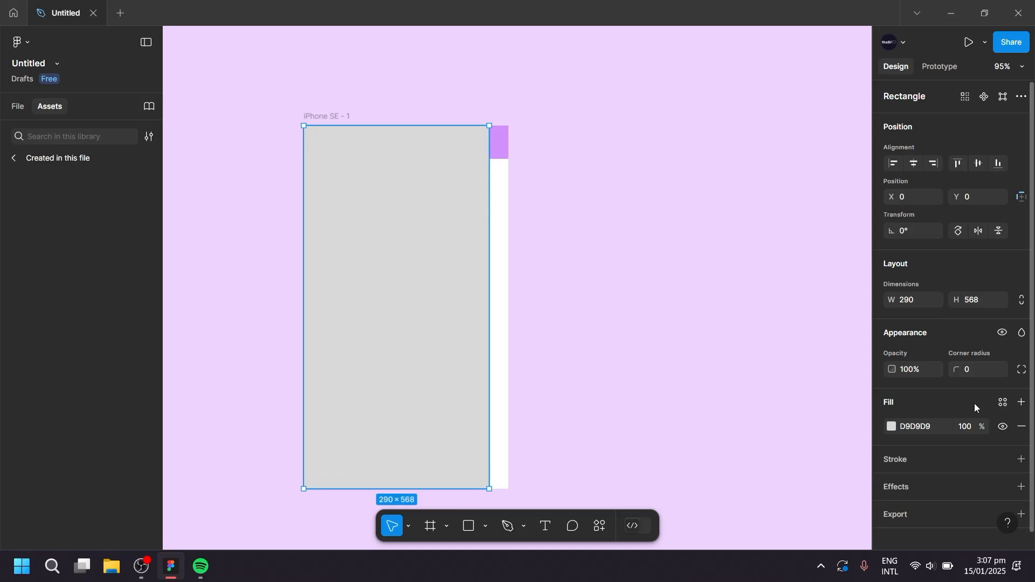
Set the drawer rectangle's top-right and bottom-right corner radii to 40.
left_click(1021, 370)
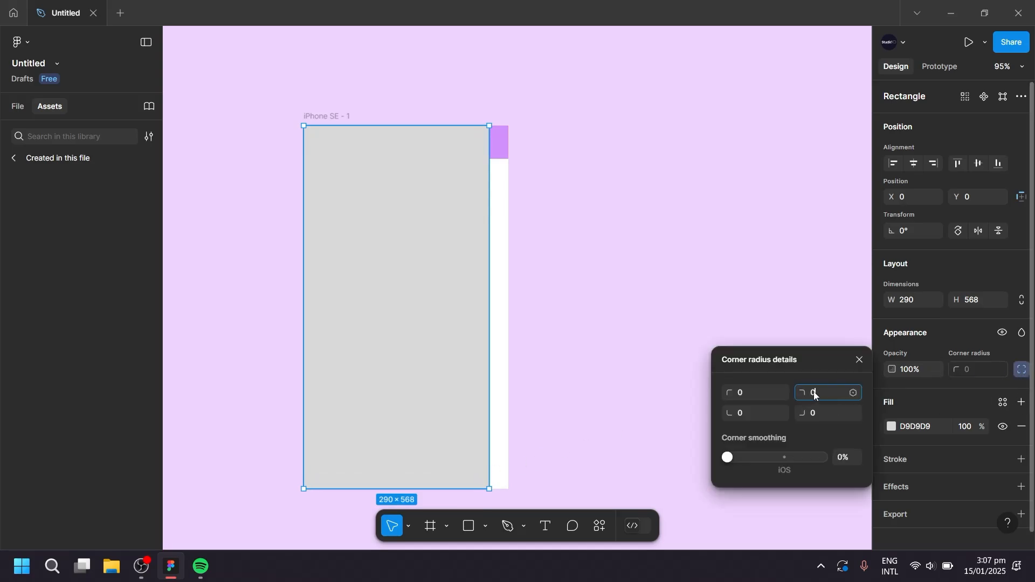
type("40")
key("Return")
left_click(836, 413)
type("40")
key("Return")
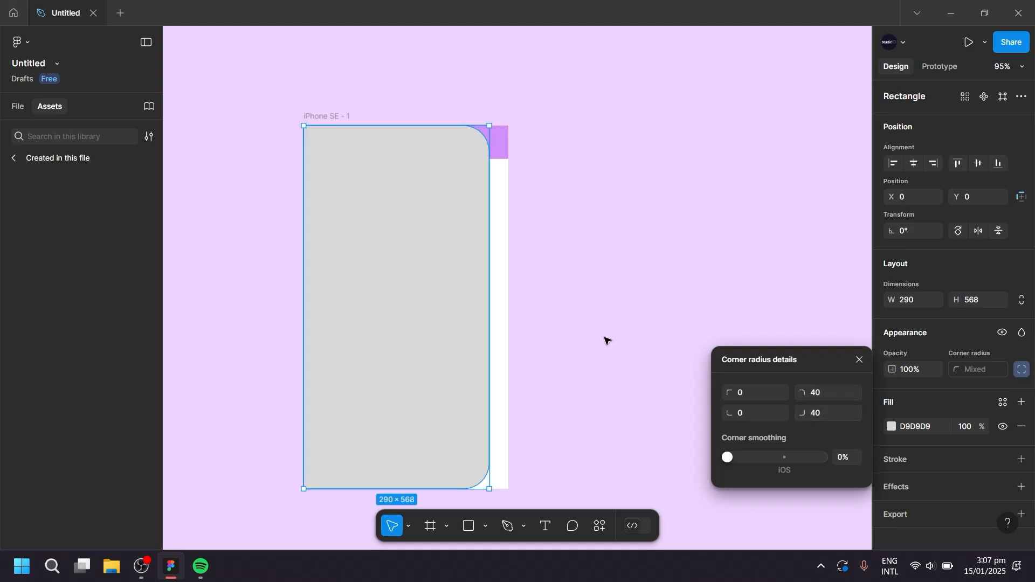
Narrow the drawer rectangle to a width of 254 and give it a pale lilac F8ECFF fill.
key("i")
left_click(601, 330)
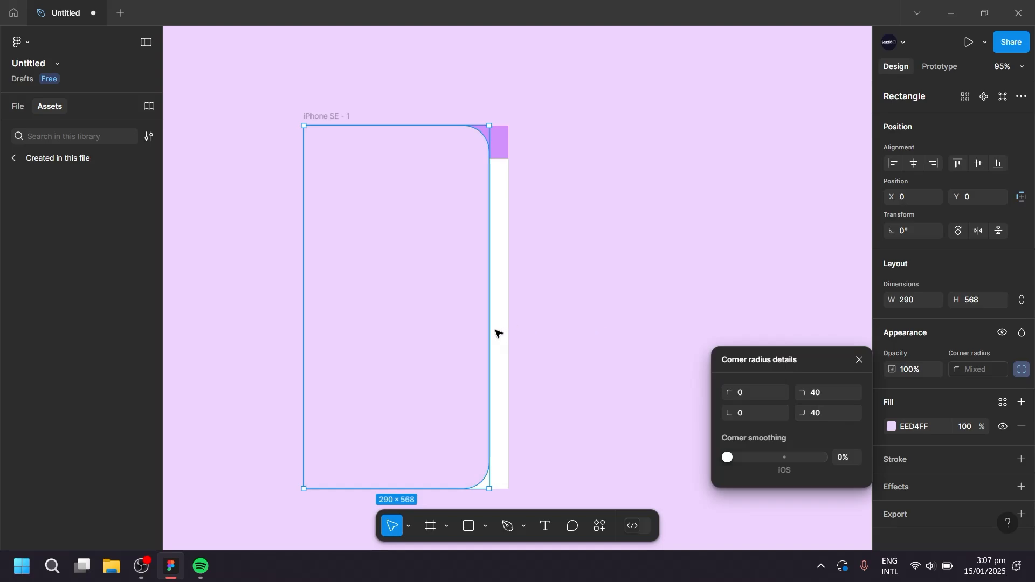
left_click_drag(490, 328, 467, 329)
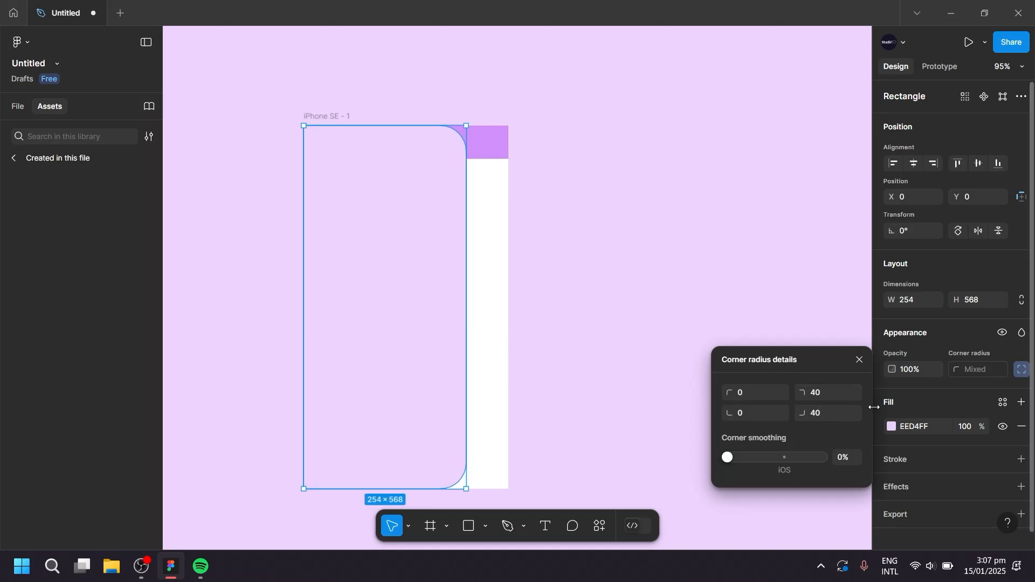
left_click(892, 427)
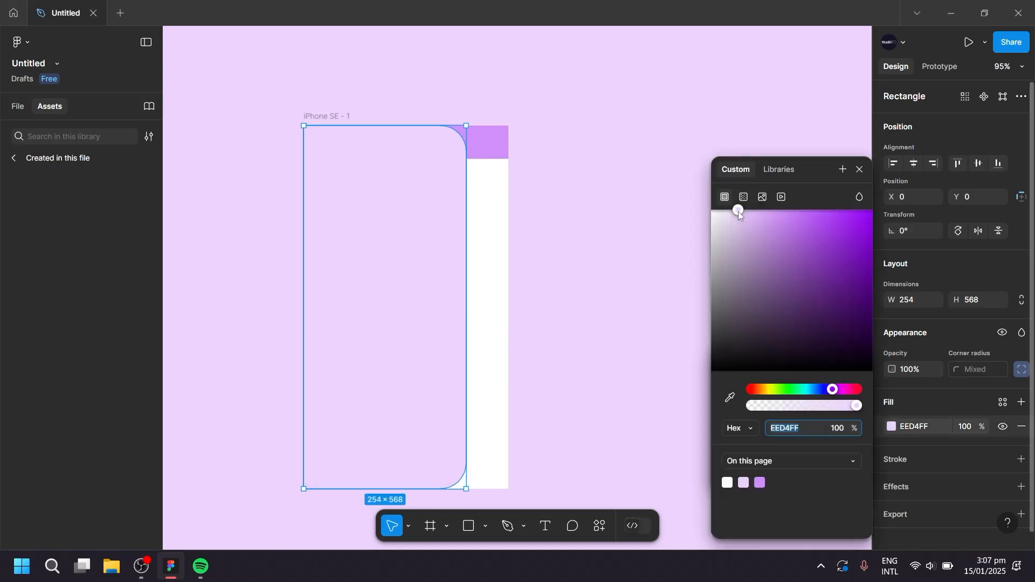
left_click_drag(739, 212, 723, 209)
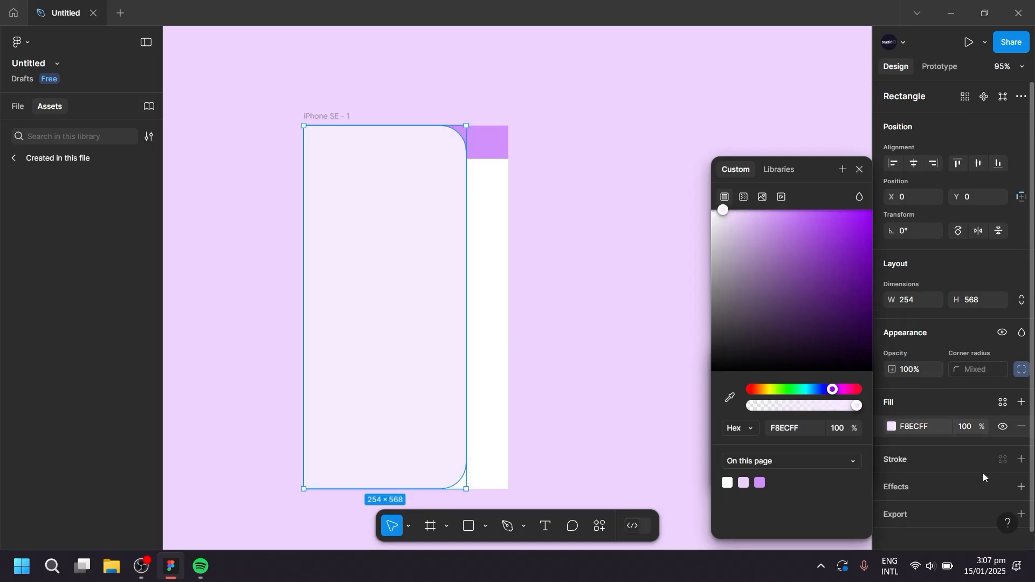
Add a drop shadow to the drawer with an X offset of 8 and a blur of 16.4.
left_click(1024, 488)
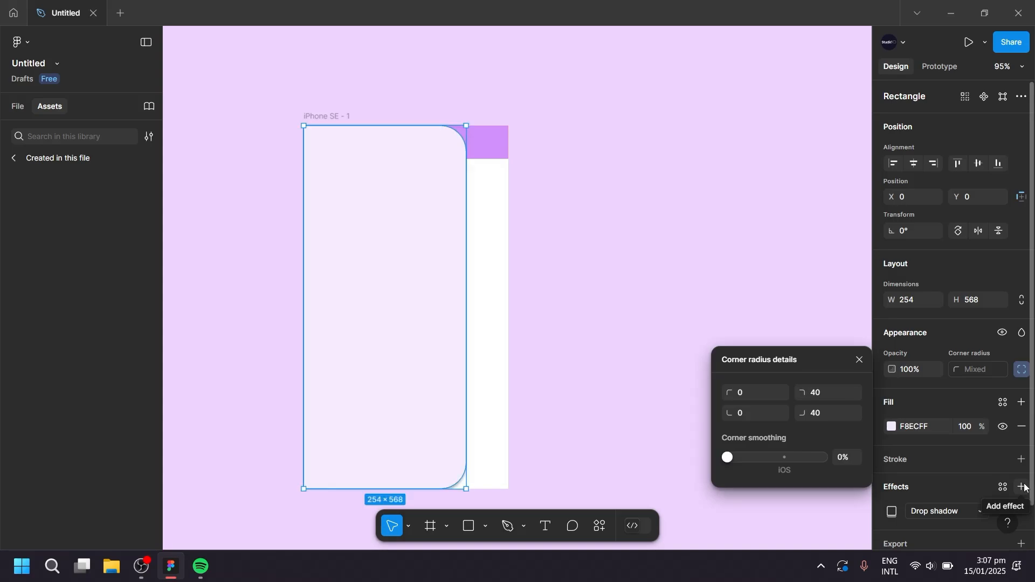
scroll(949, 469, "down", 2)
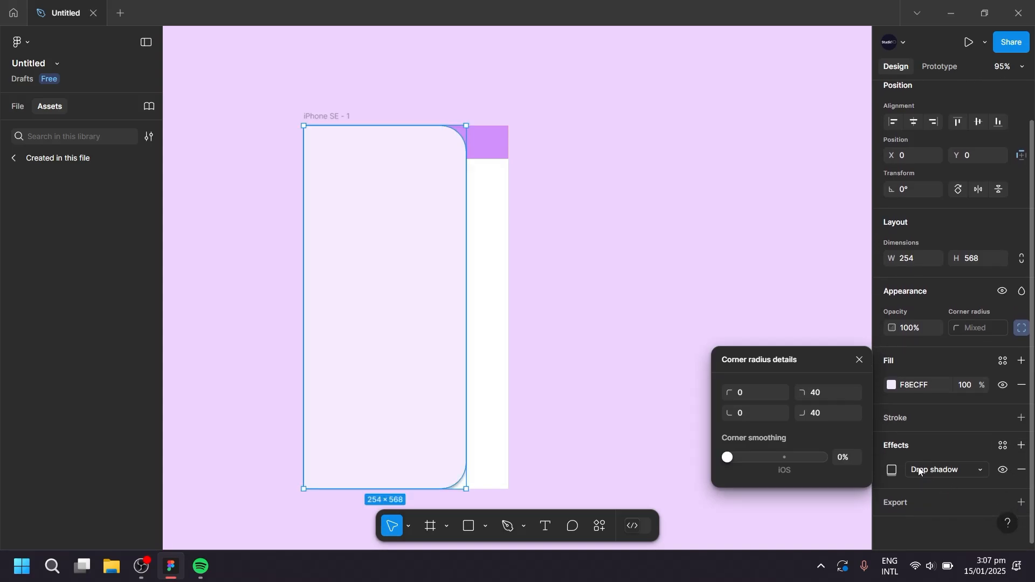
left_click(900, 469)
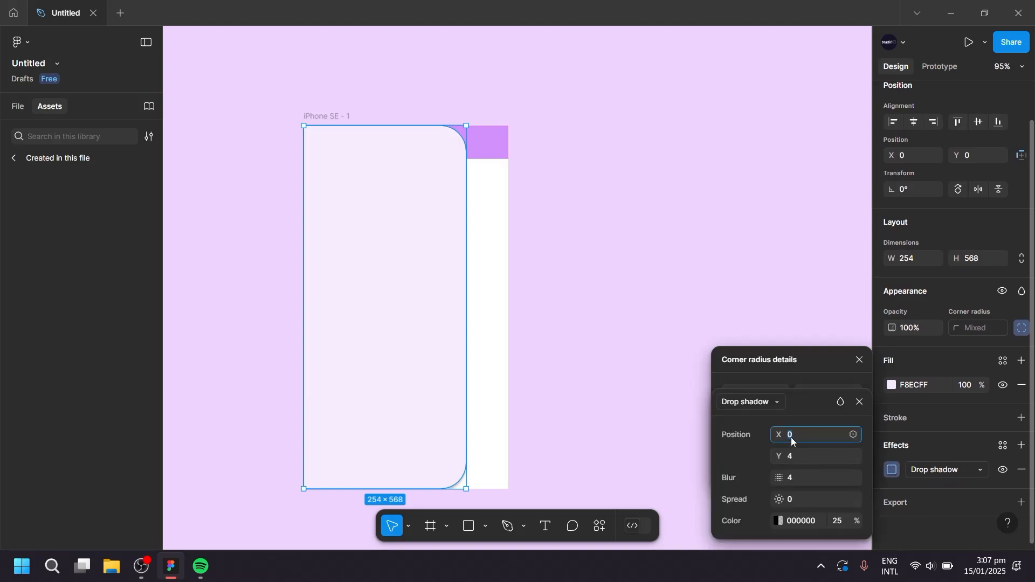
type("8")
key("Return")
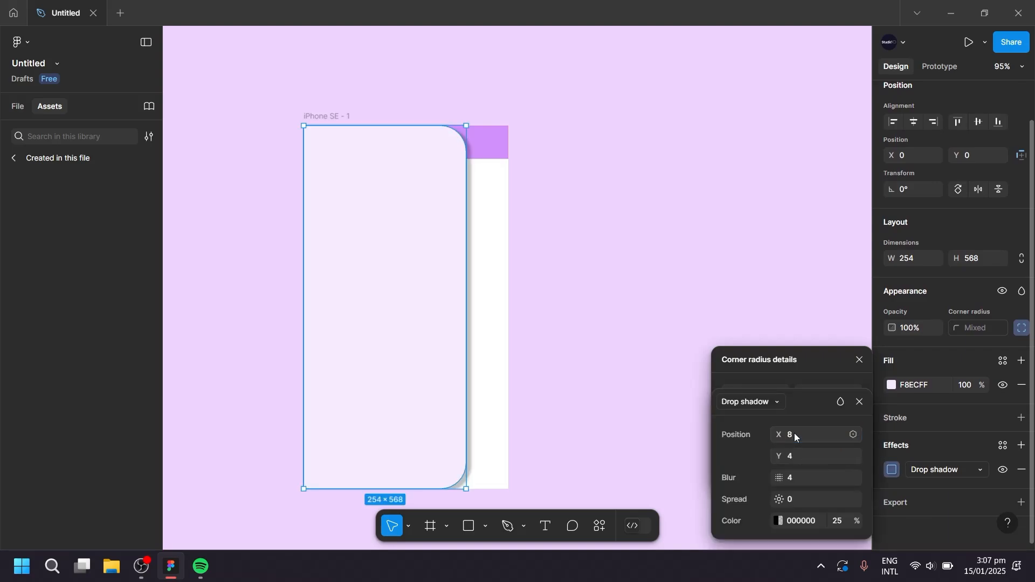
left_click_drag(780, 479, 867, 479)
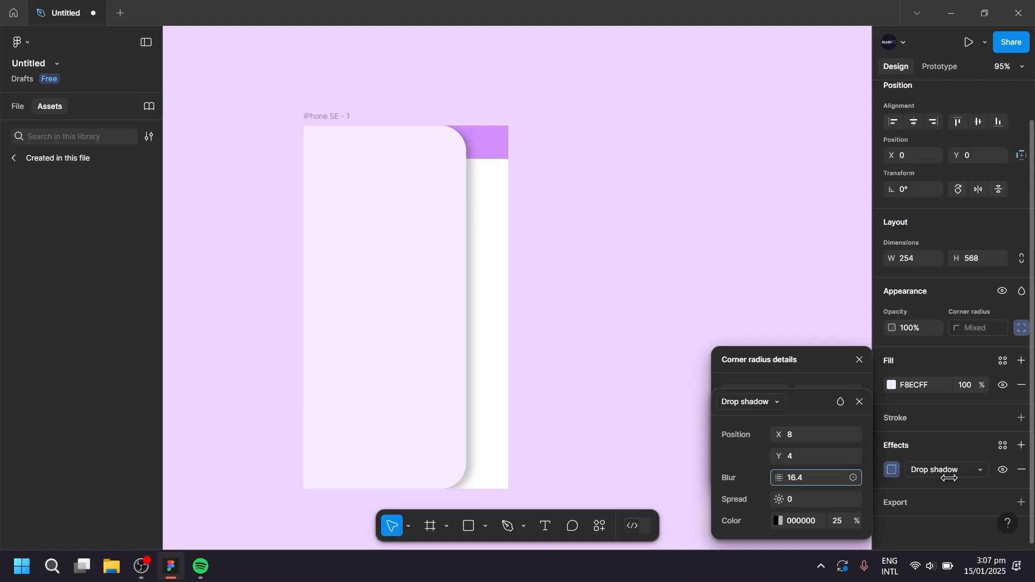
left_click_drag(950, 479, 951, 478)
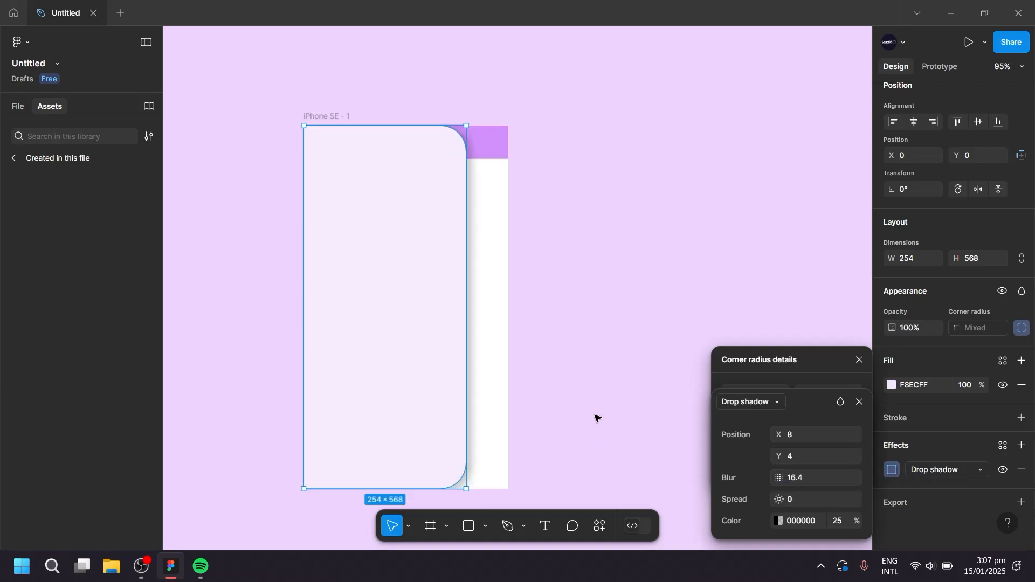
Move the drawer rectangle horizontally out of the phone frame to X -280, keeping Y at 0.
key("Left")
key("Left")
key("Left")
key("Left")
key("Left")
key("Left")
key("Left")
key("Left")
key("Left")
key("Left")
key("Left")
key("Left")
key("Left")
key("Left")
key("Left")
key("Left")
key("Left")
key("Left")
key("Left")
key("Left")
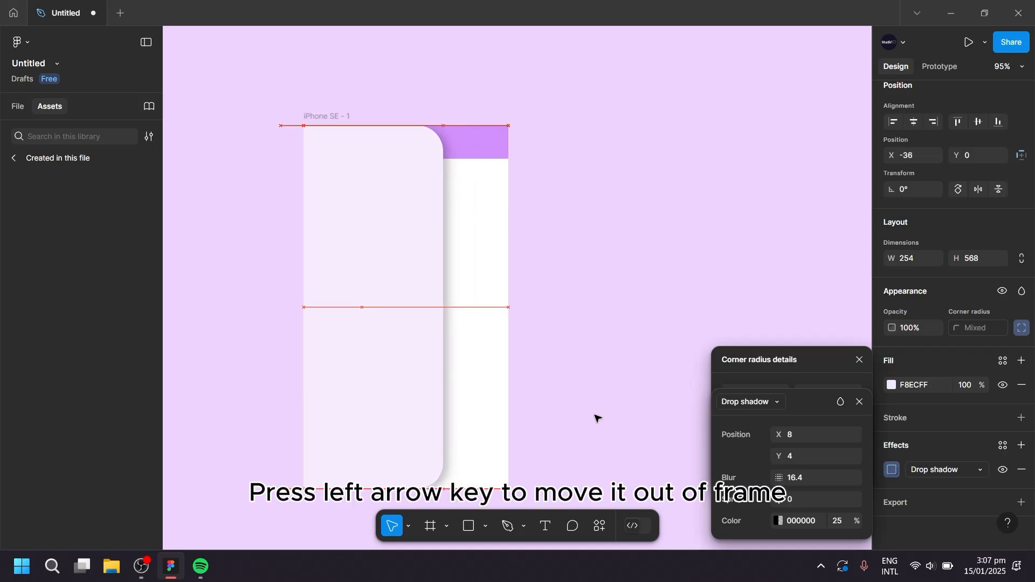
key("Left")
key("Left")
key("Left")
key("Left")
key("Left")
key("Left")
key("Left")
key("Left")
key("Left")
key("Left")
key("Left")
key("Left")
key("Left")
key("Left")
key("Left")
key("Left")
key("Left")
key("Left")
key("Left")
key("Left")
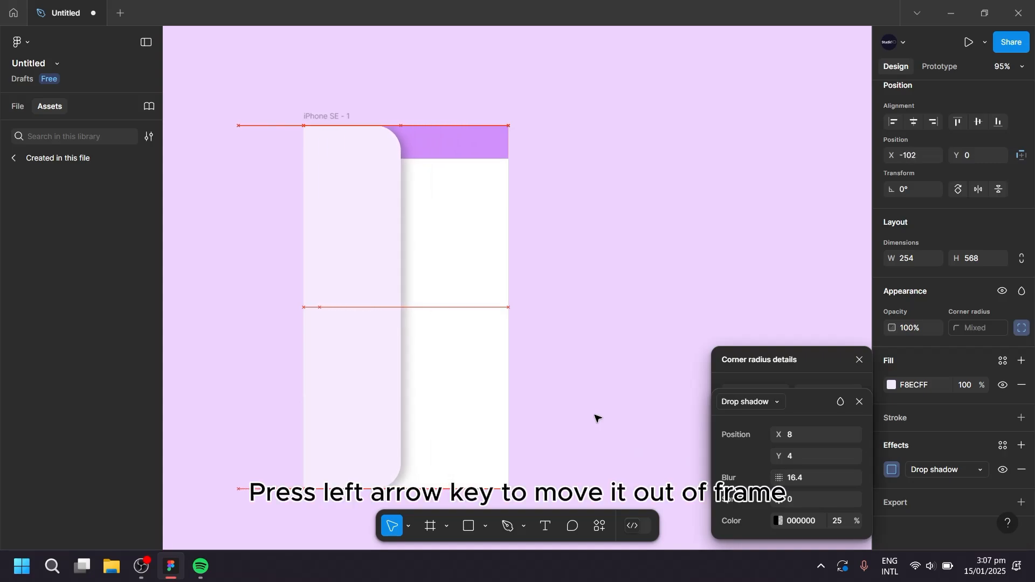
key("Left")
key("Left")
key("Left")
key("Left")
key("Left")
key("Left")
key("Left")
key("Left")
key("Left")
key("Left")
key("Left")
key("Left")
key("Left")
key("Left")
key("Left")
key("Left")
key("Left")
key("Left")
key("Left")
key("Left")
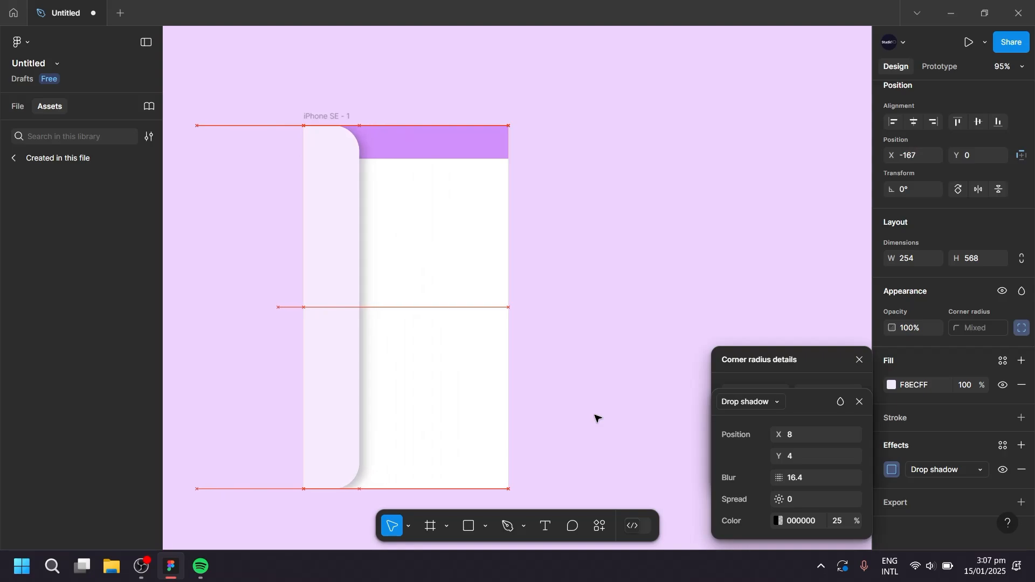
key("Left")
key("Left")
key("Left")
key("Left")
key("Left")
key("Left")
key("Left")
key("Left")
key("Left")
key("Left")
key("Left")
key("Left")
key("Left")
key("Left")
key("Left")
key("Left")
key("Left")
key("Left")
key("Left")
key("Left")
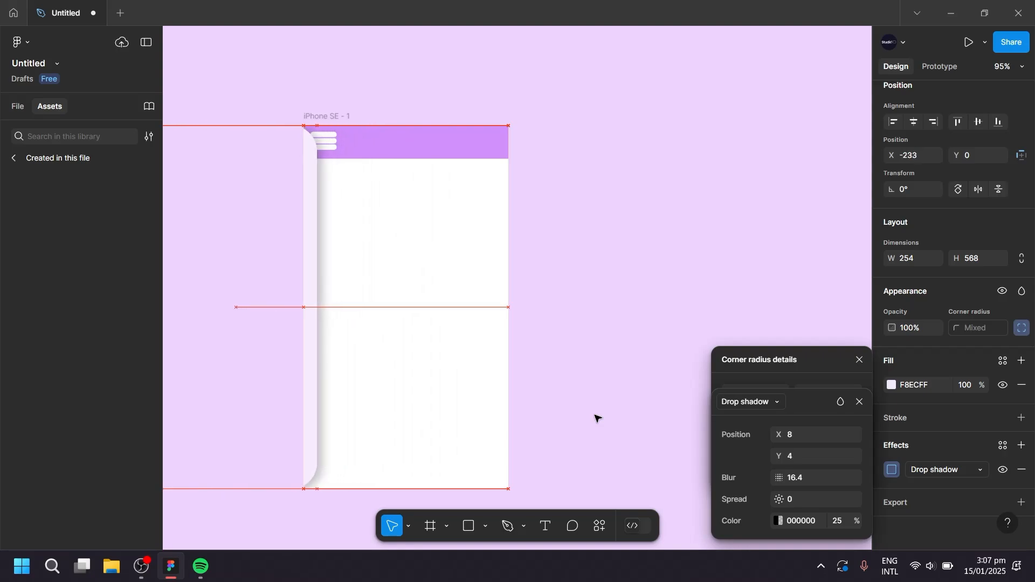
key("Left")
key("Left")
key("Left")
key("Left")
key("Left")
key("Left")
key("Left")
key("Left")
key("Left")
key("Left")
key("Left")
key("Left")
key("Left")
key("Left")
key("Left")
key("Left")
key("Left")
key("Left")
key("Left")
key("Left")
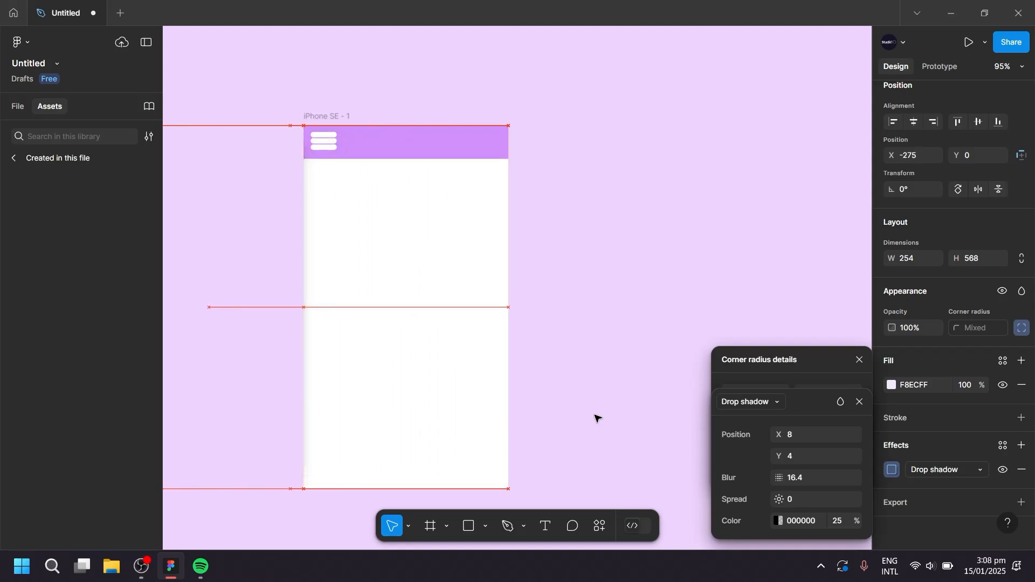
key("Left")
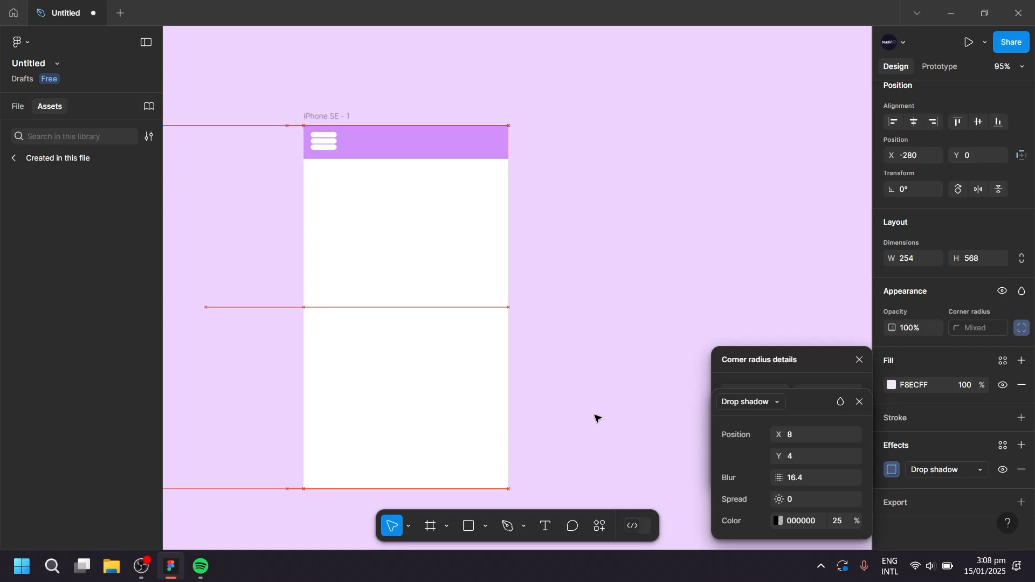
left_click(866, 364)
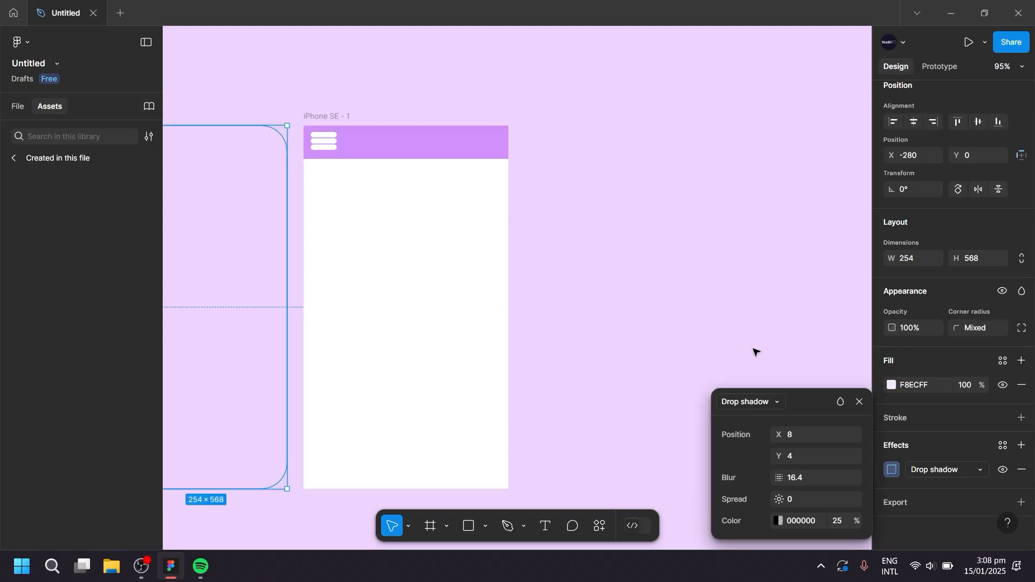
scroll(733, 343, "down", 5)
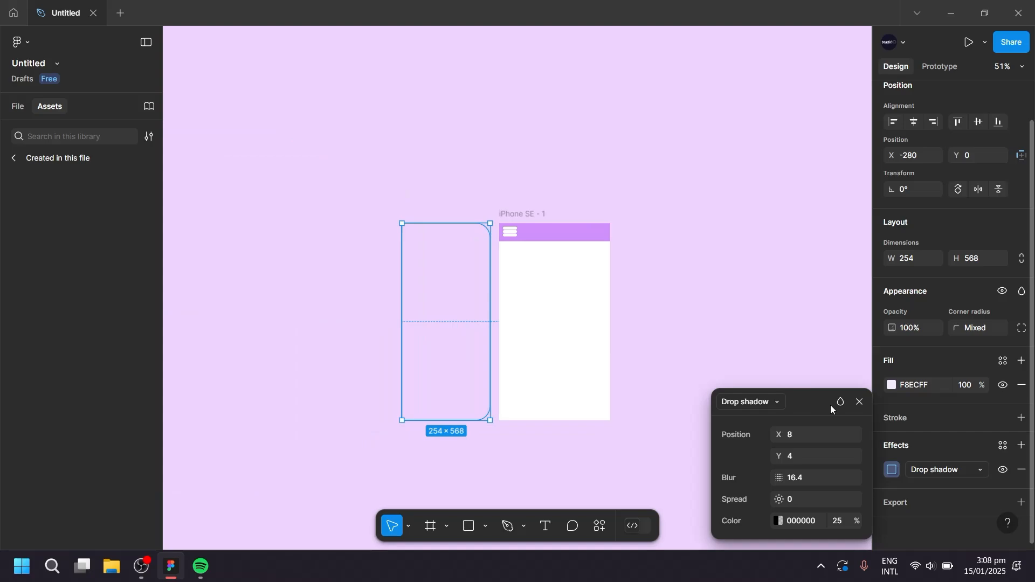
left_click(861, 402)
scroll(679, 340, "down", 2)
Rename the iPhone SE - 1 frame as First.
left_click(18, 107)
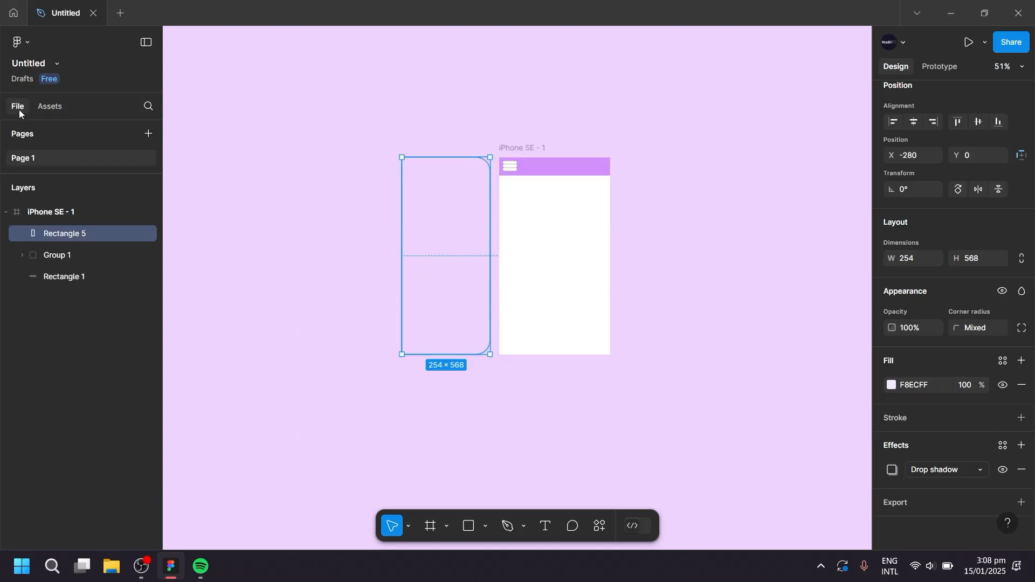
double_click(58, 213)
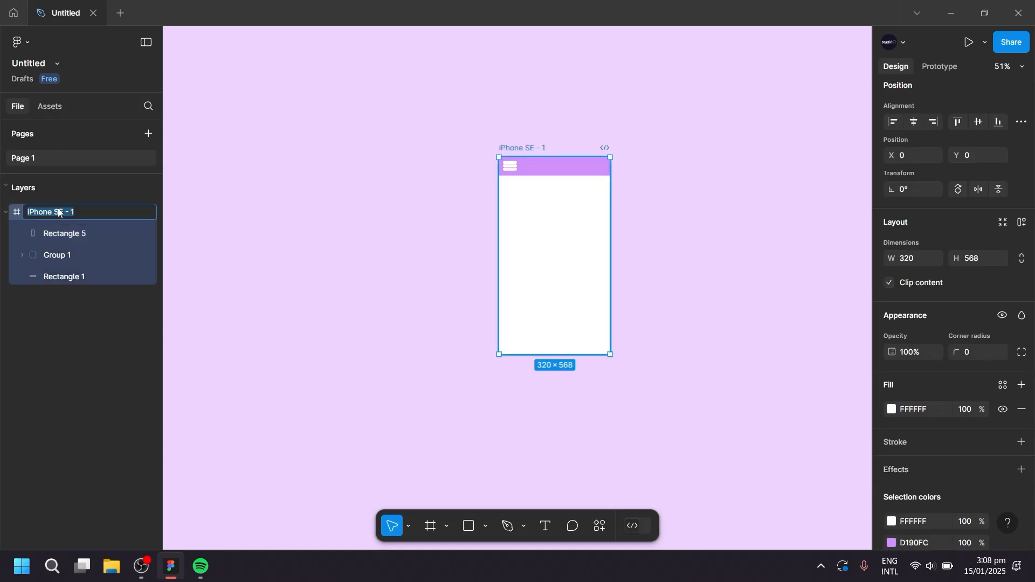
key("Return")
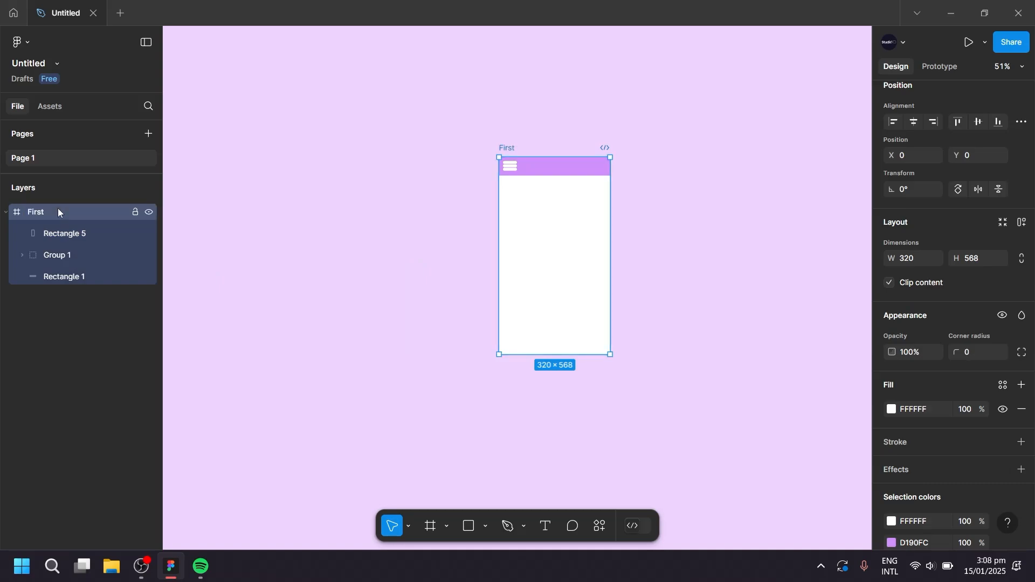
Duplicate the First frame directly below the original at Y 639 and name the copy Second.
left_click_drag(489, 318, 419, 220)
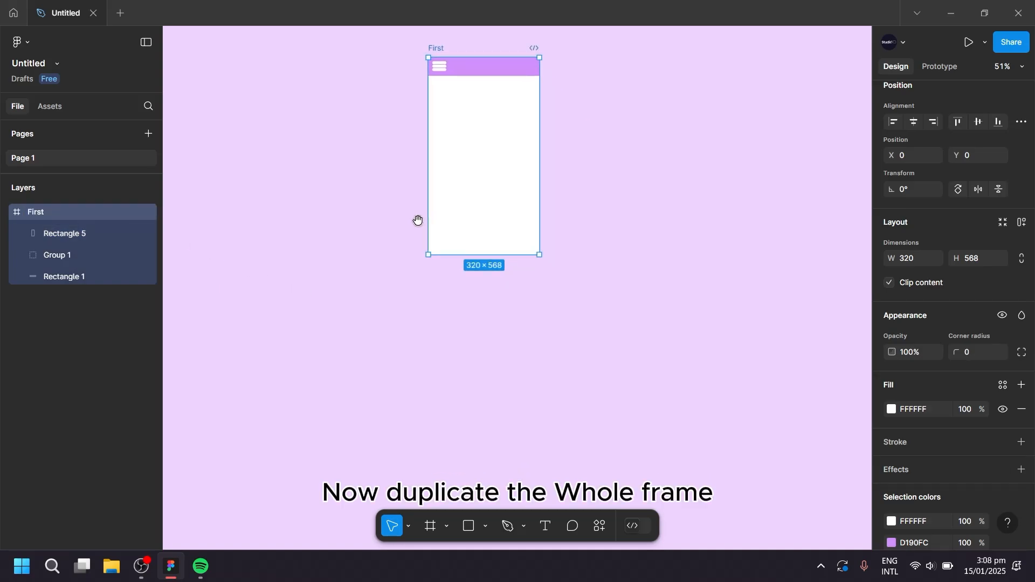
left_click_drag(507, 155, 510, 381)
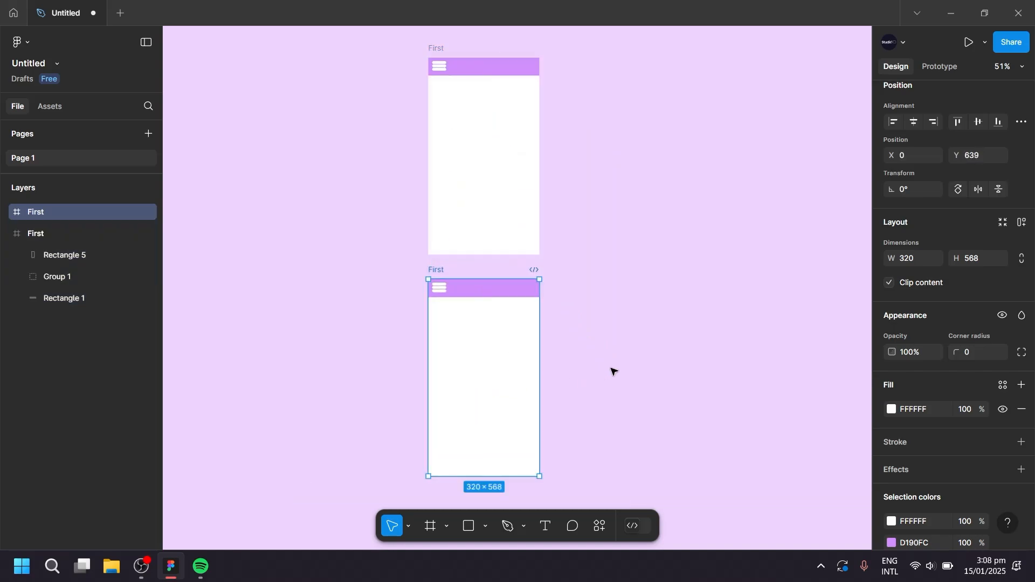
double_click(39, 216)
type("Second")
key("Return")
Move the drawer rectangle of the Second frame into the frame, to X 0.
left_click(6, 214)
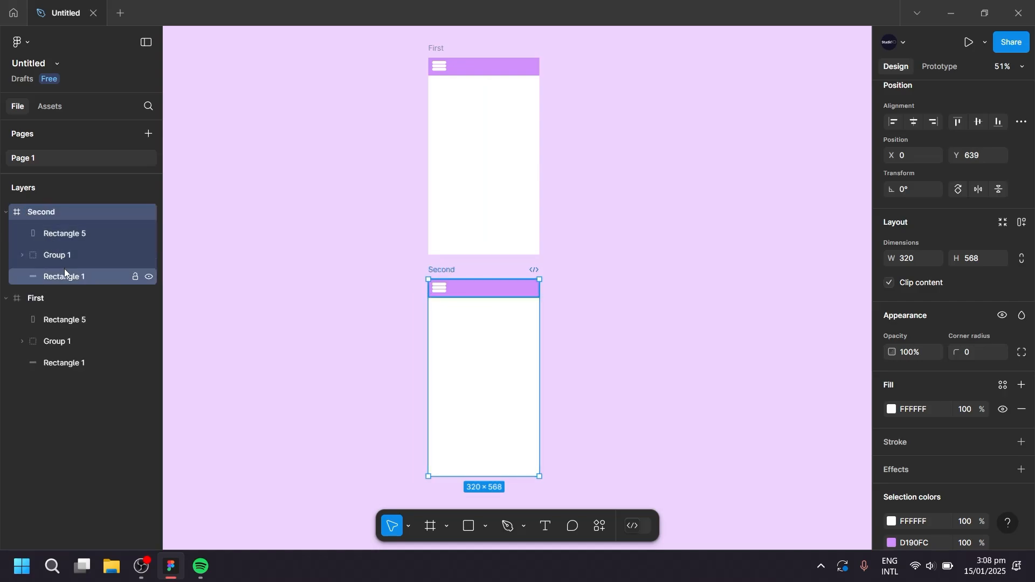
left_click(64, 235)
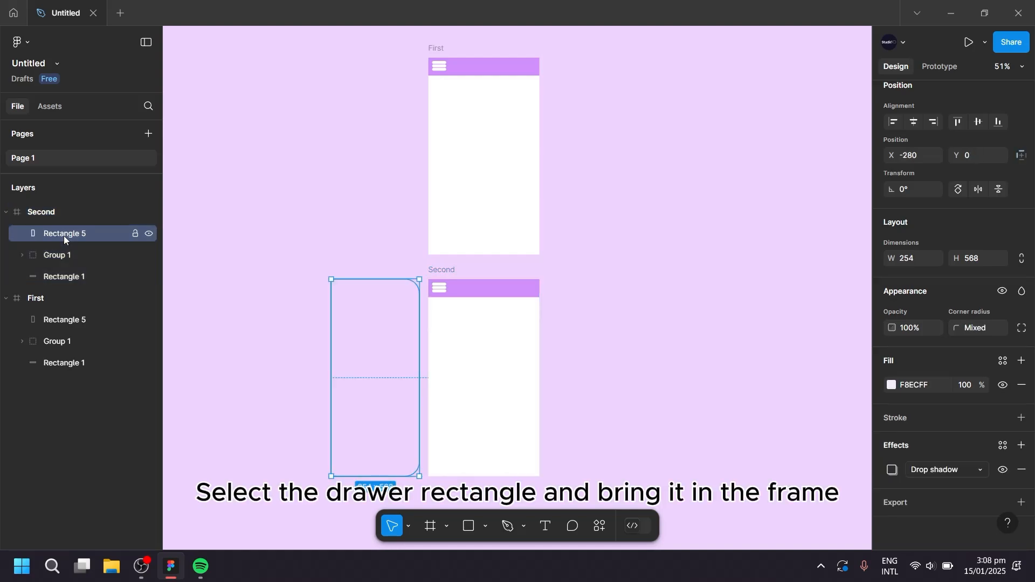
key("Right")
key("Right")
key("Right")
key("Right")
key("Right")
key("Right")
key("Right")
key("Right")
key("Right")
key("Right")
key("Right")
key("Right")
key("Right")
key("Right")
key("Right")
key("Right")
key("Right")
key("Right")
key("Right")
key("Right")
key("Right")
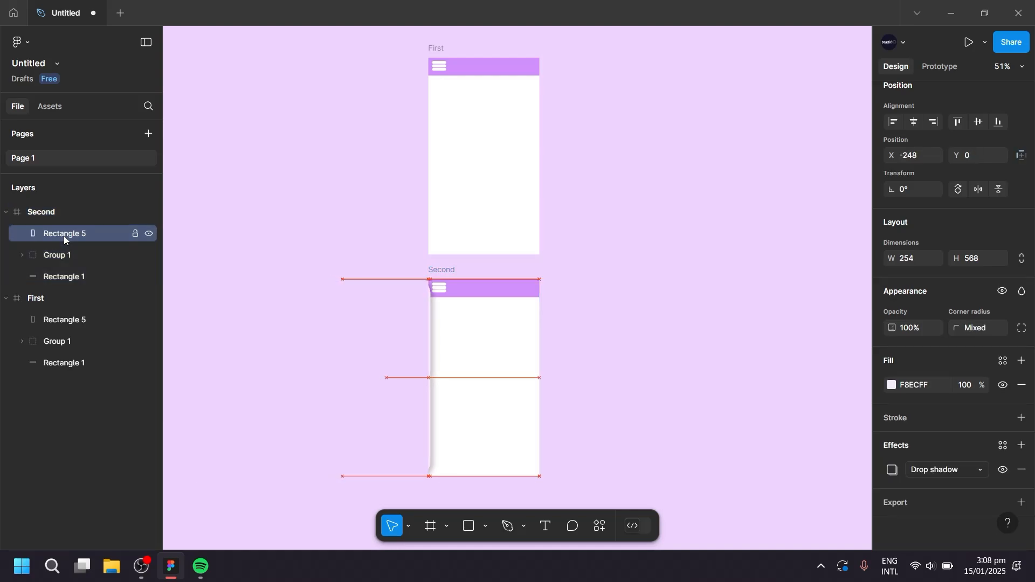
key("Right")
key("Right")
key("Right")
key("Right")
key("Right")
key("Right")
key("Right")
key("Right")
key("Right")
key("Right")
key("Right")
key("Right")
key("Right")
key("Right")
key("Right")
key("Right")
key("Right")
key("Right")
key("Right")
key("Right")
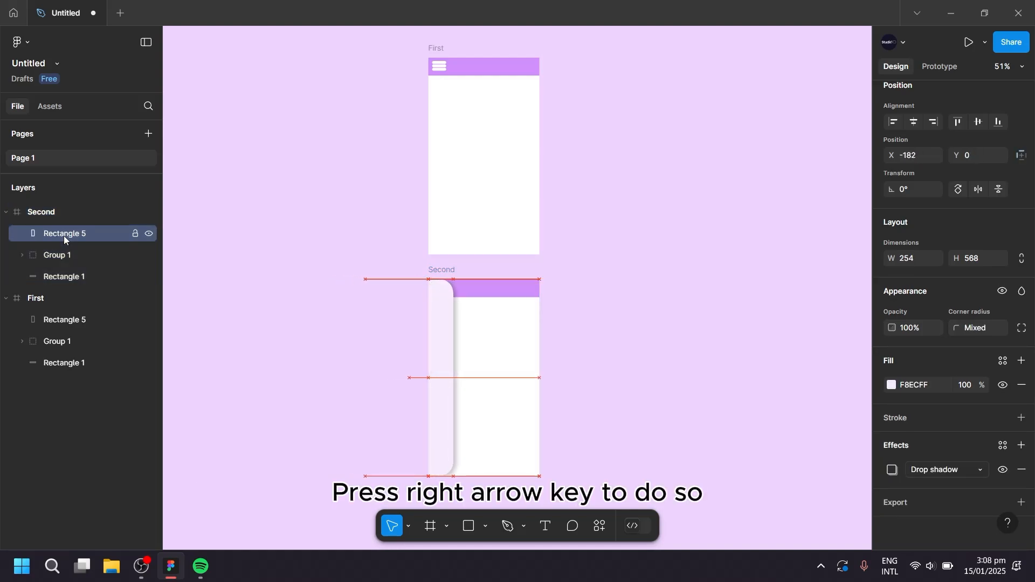
key("Right")
key("Right")
key("Right")
key("Right")
key("Right")
key("Right")
key("Right")
key("Right")
key("Right")
key("Right")
key("Right")
key("Right")
key("Right")
key("Right")
key("Right")
key("Right")
key("Right")
key("Right")
key("Right")
key("Right")
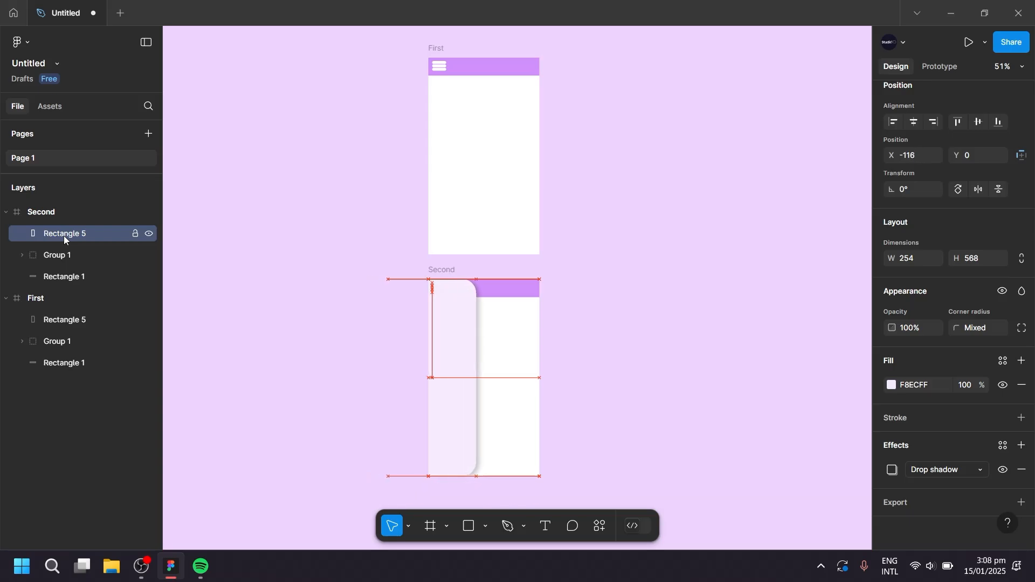
key("Right")
key("Right")
key("Right")
key("Right")
key("Right")
key("Right")
key("Right")
key("Right")
key("Right")
key("Right")
key("Right")
key("Right")
key("Right")
key("Right")
key("Right")
key("Right")
key("Right")
key("Right")
key("Right")
key("Right")
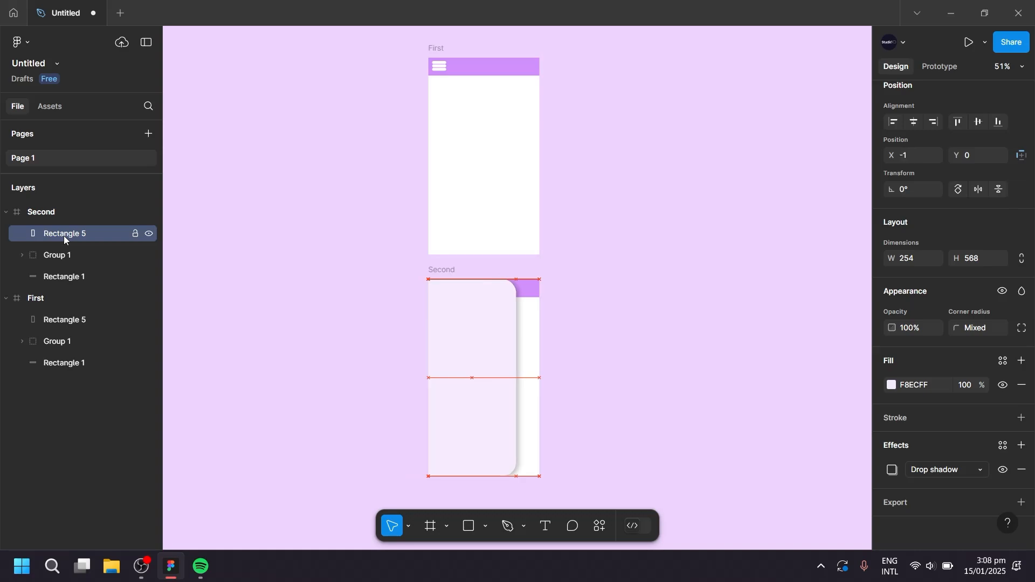
key("Right")
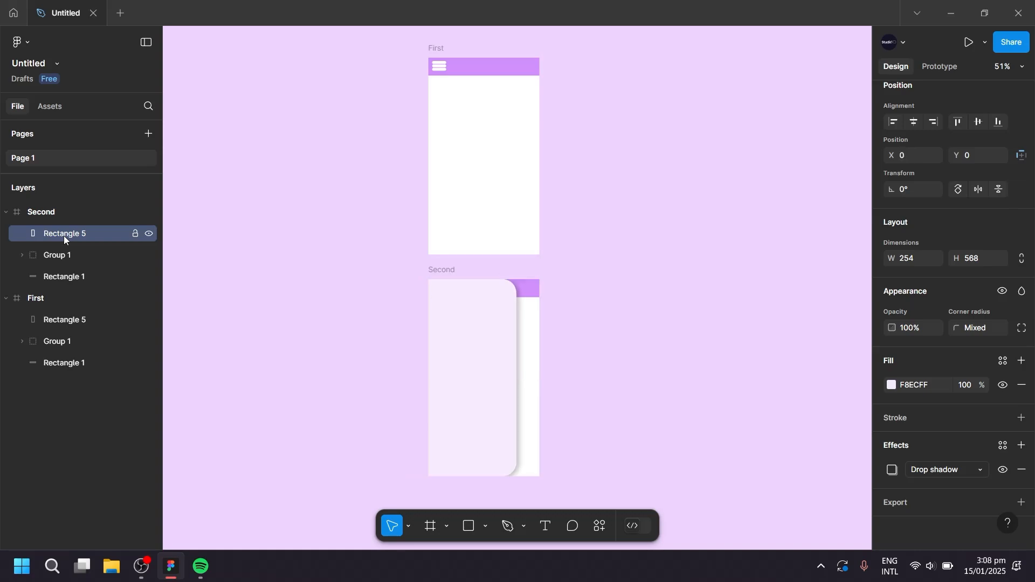
Turn the First and Second frames into separate components and combine the two as variants.
left_click(384, 74)
left_click_drag(370, 34, 585, 254)
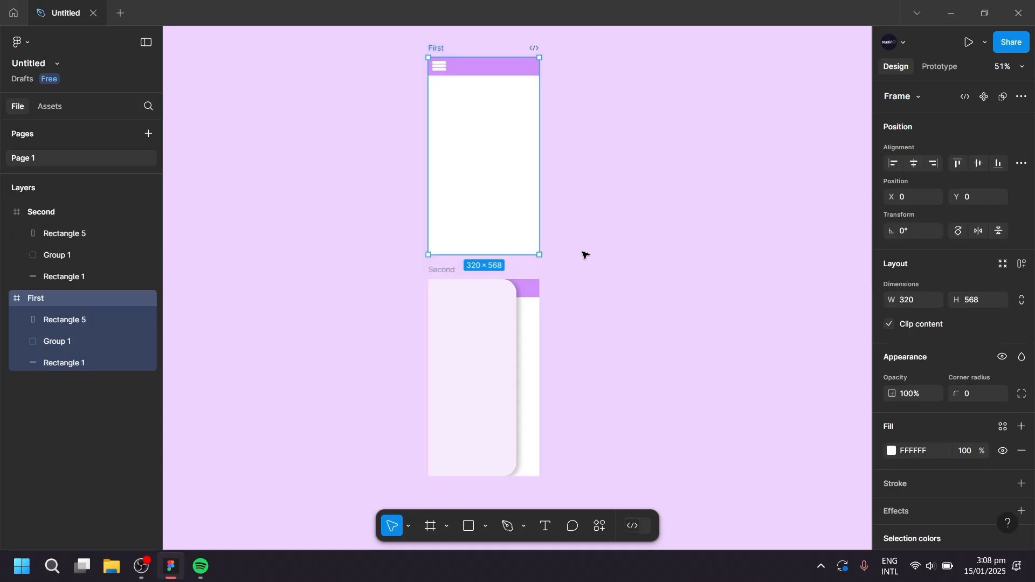
left_click(984, 97)
scroll(679, 200, "down", 3)
left_click_drag(576, 124, 380, 355)
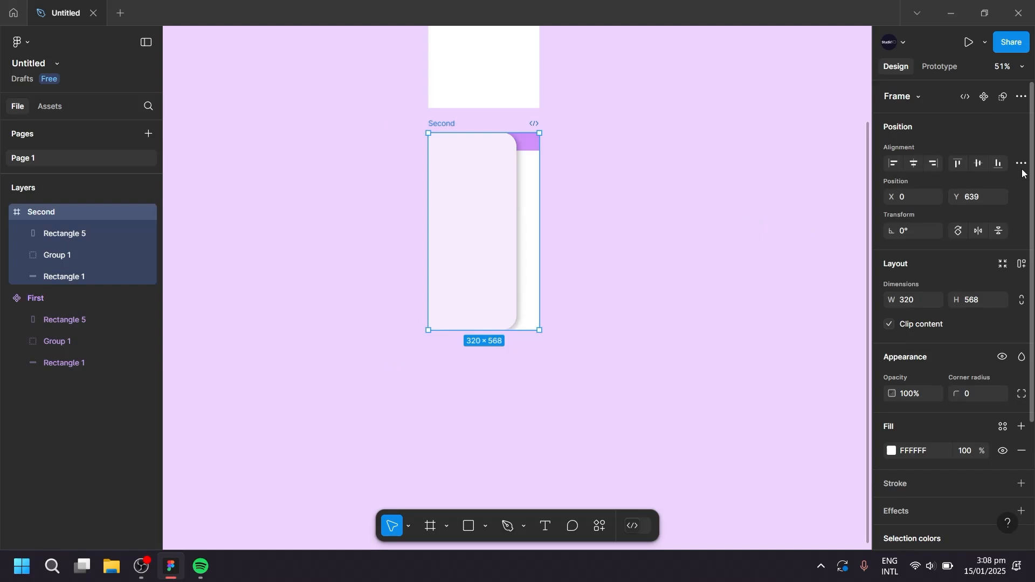
left_click(984, 97)
left_click_drag(631, 209, 488, 64)
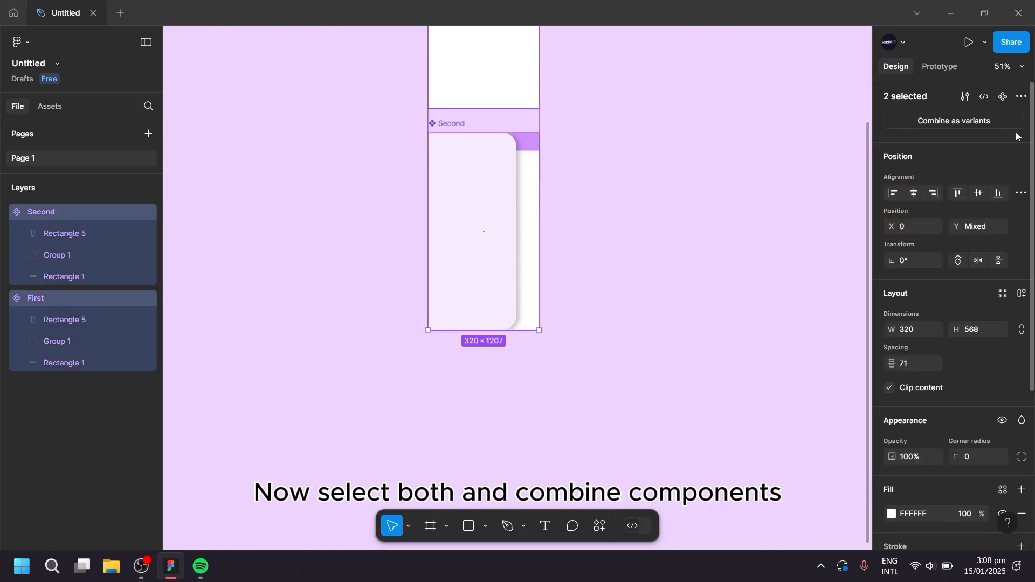
left_click(980, 124)
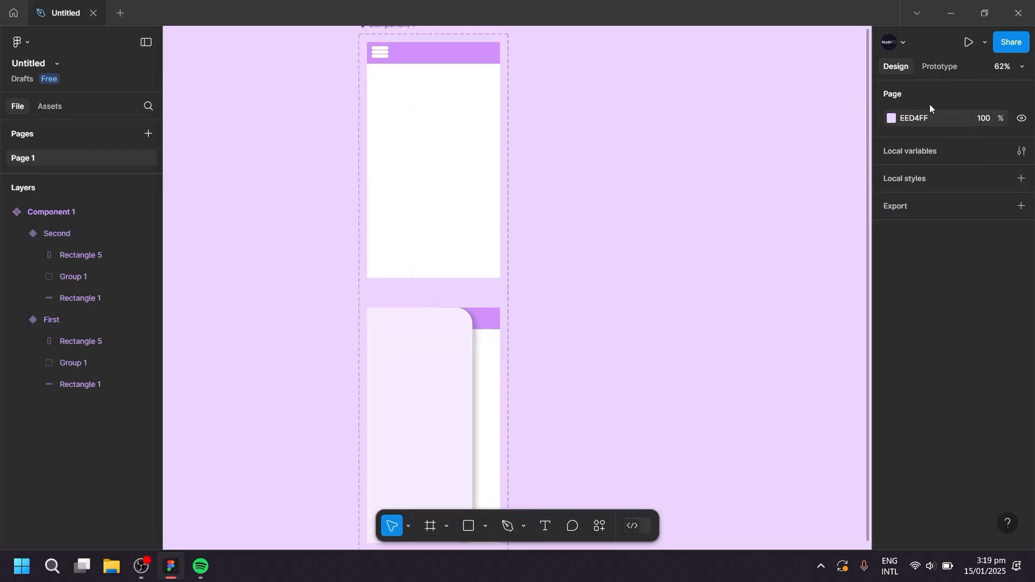
Link the menu icon in the First variant to Second with an On click, Change to interaction using Smart animate, Ease out, 300ms.
left_click(941, 67)
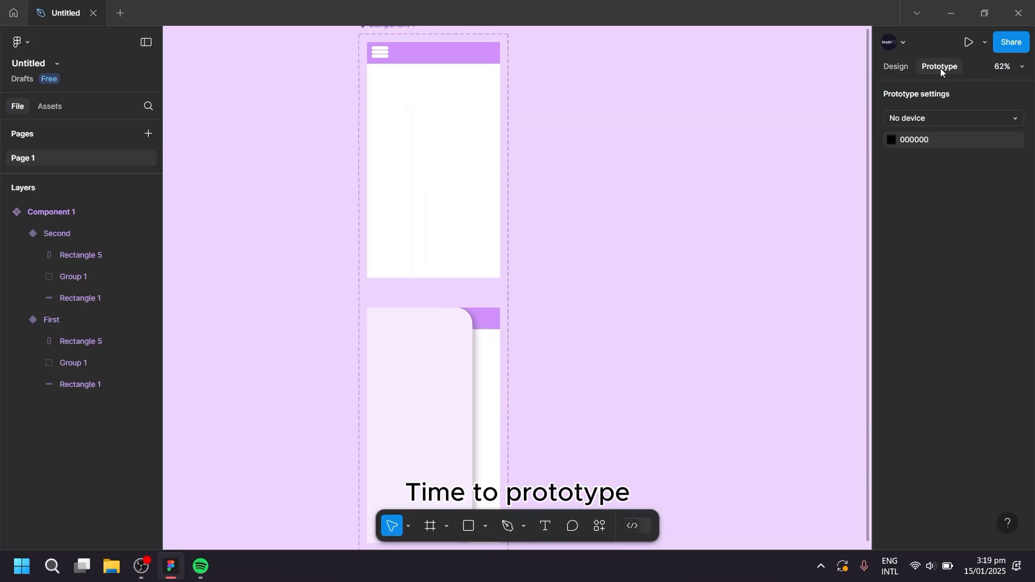
left_click(380, 56)
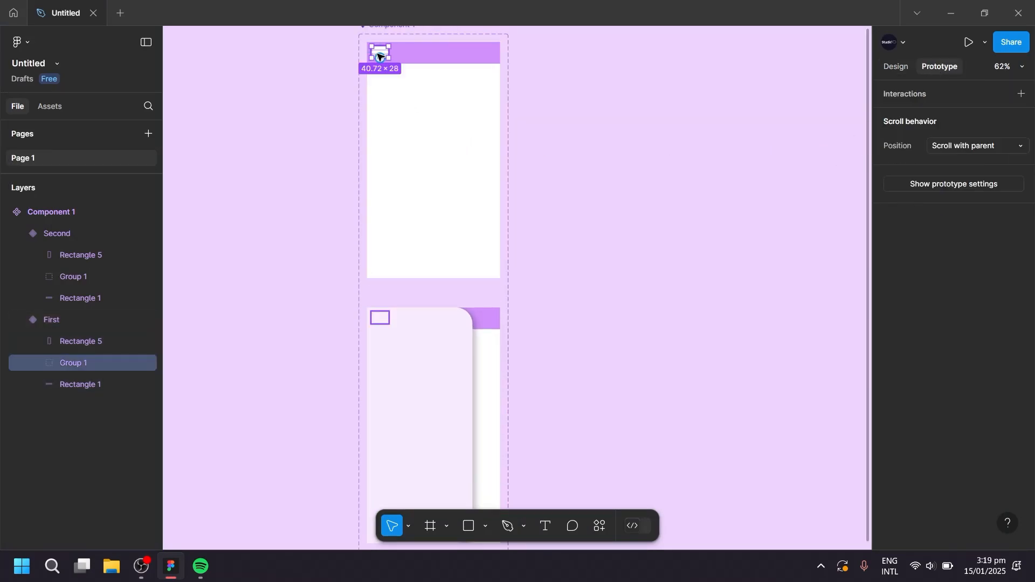
left_click_drag(381, 58, 440, 306)
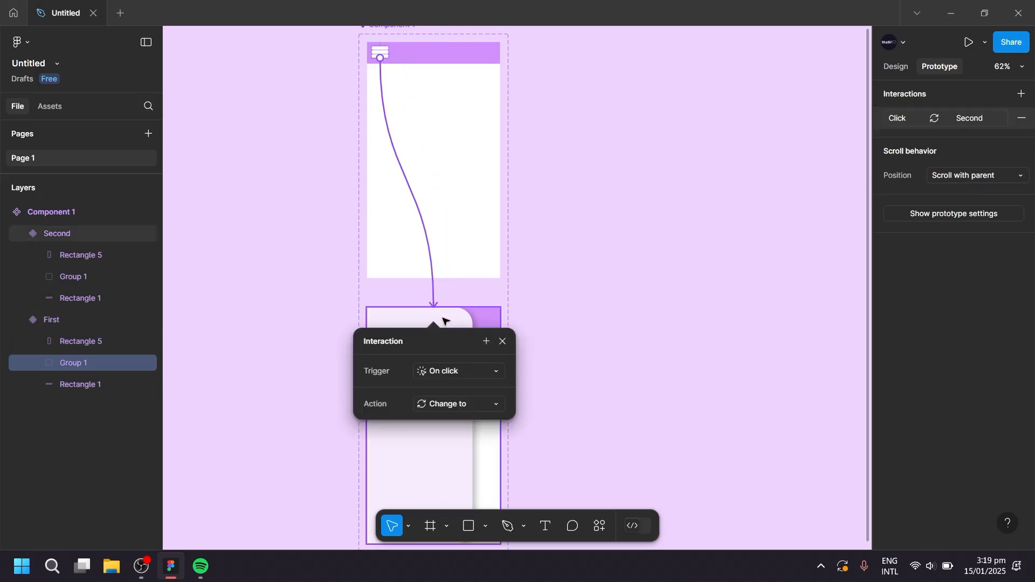
left_click(446, 379)
left_click(481, 366)
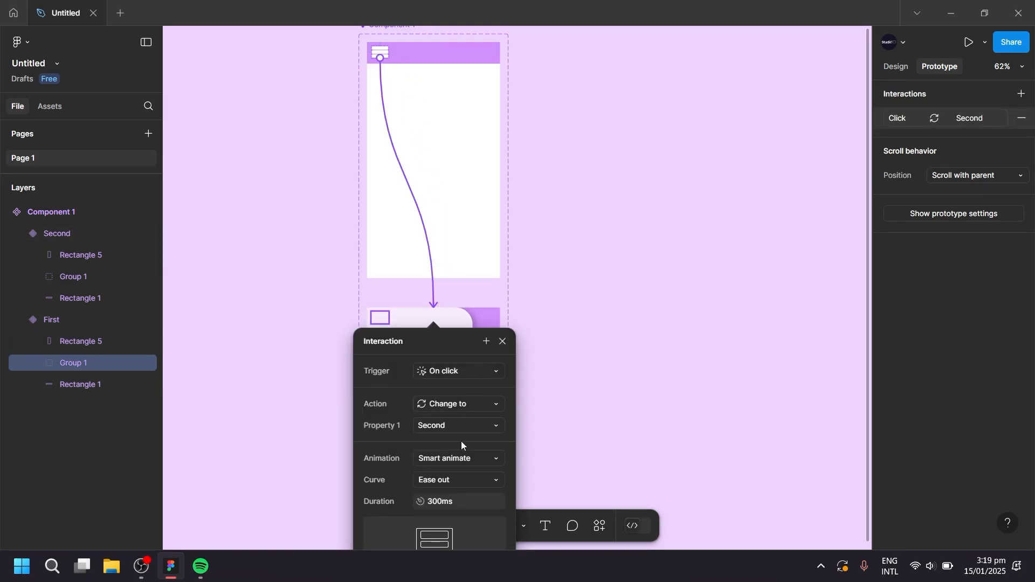
left_click(458, 459)
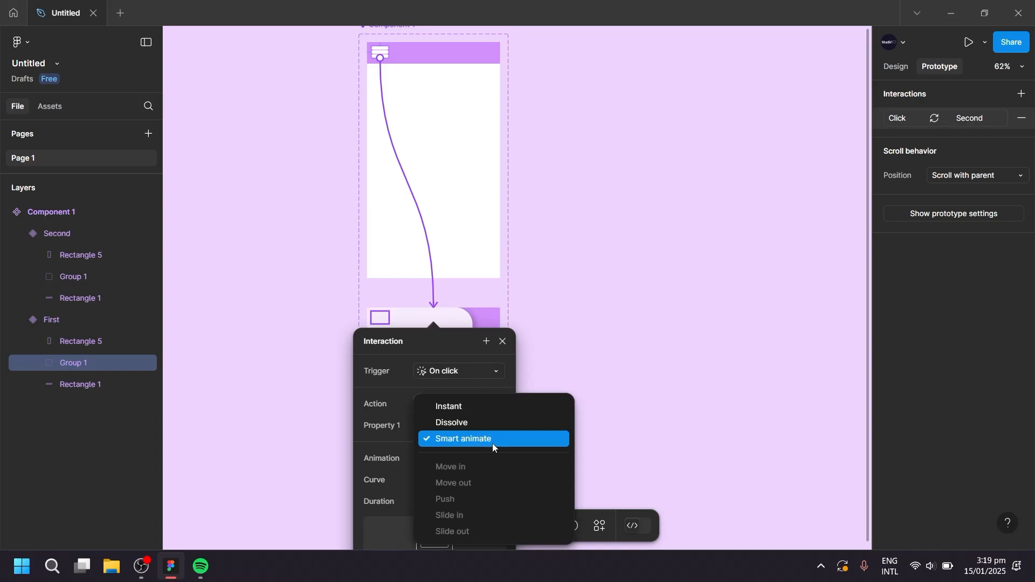
left_click(492, 443)
left_click(451, 477)
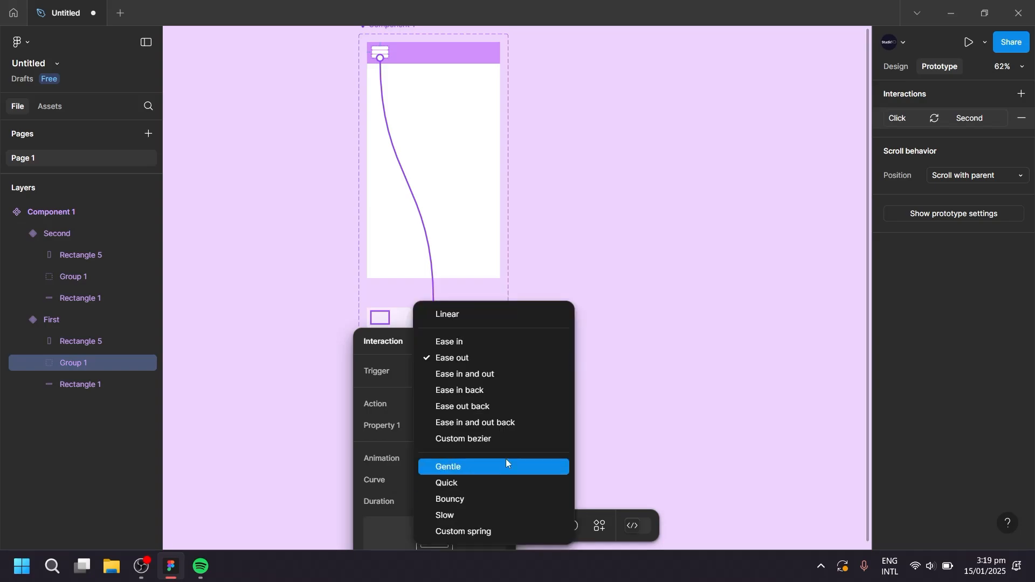
left_click(502, 359)
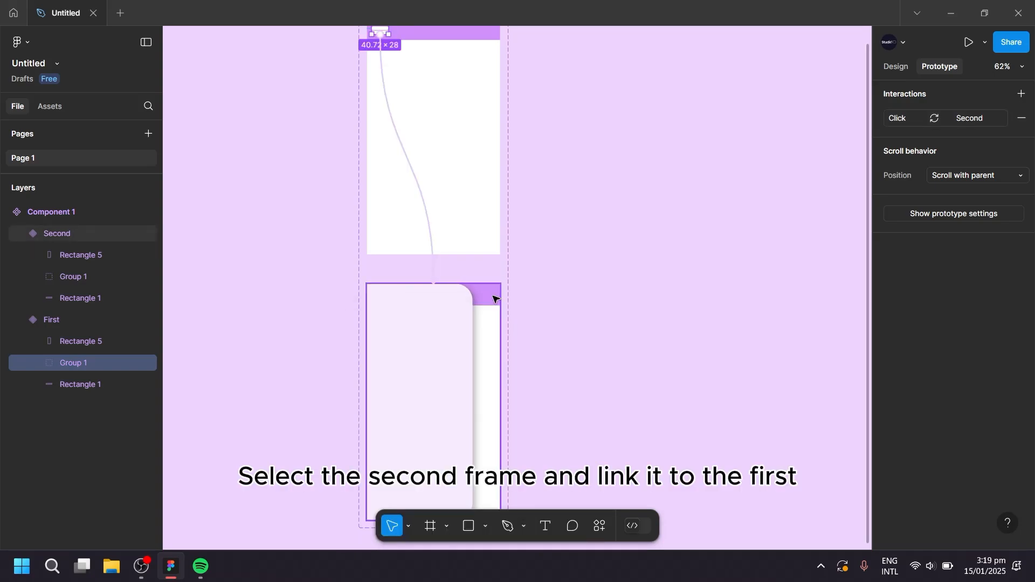
Link the Second variant back to First with an On click, Change to interaction using Smart animate, Ease out, 300ms.
left_click(481, 290)
left_click_drag(443, 284, 467, 241)
left_click(457, 319)
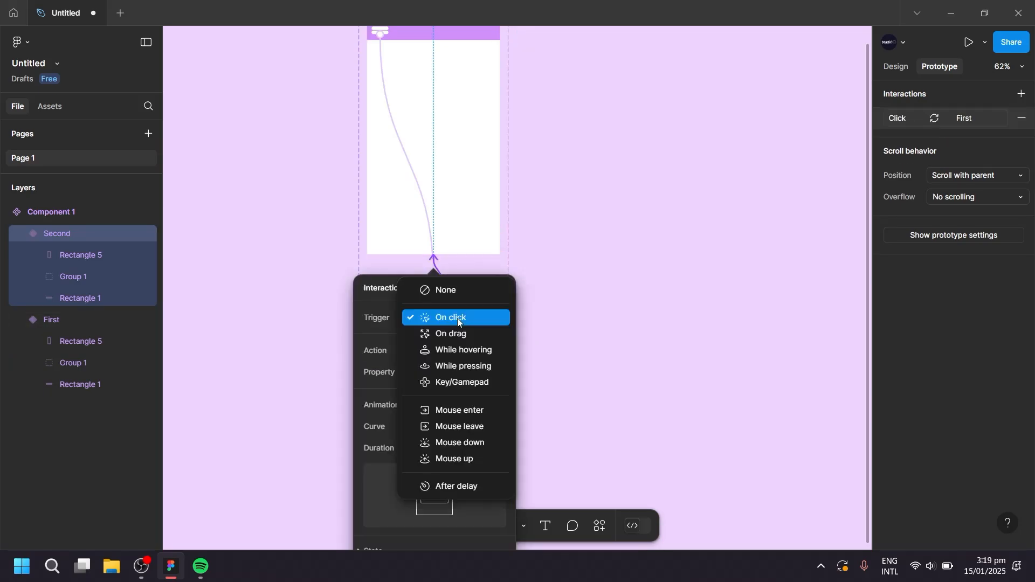
left_click(457, 318)
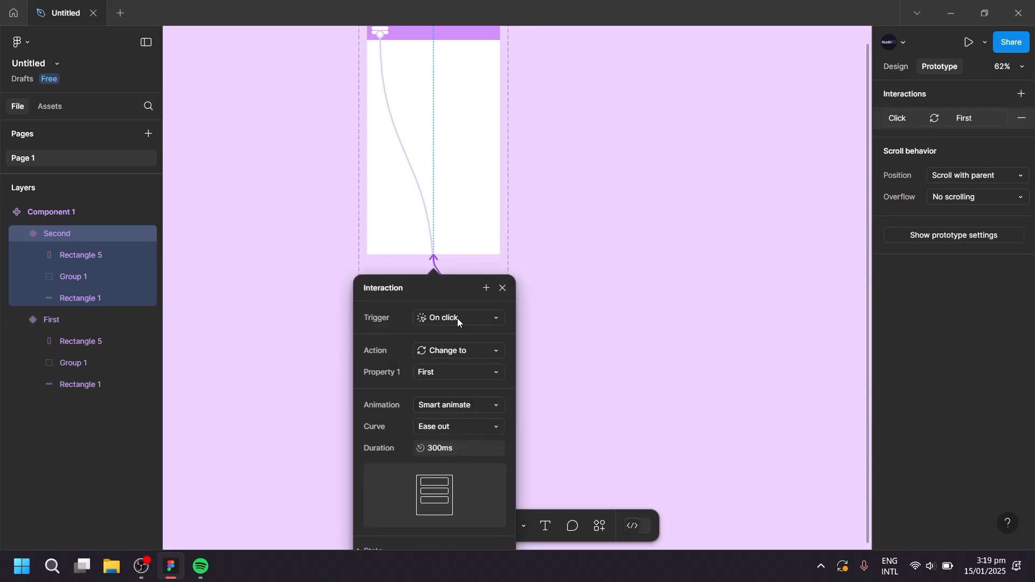
left_click(502, 290)
Place an instance of Component 1 beside the component set and draw a 320 × 568 frame exactly around it.
scroll(318, 286, "down", 3)
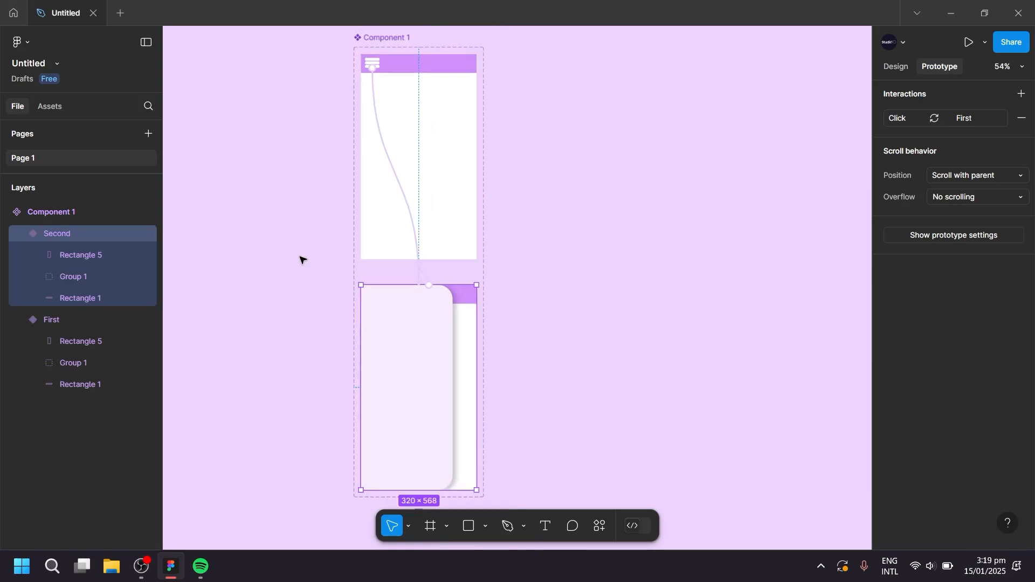
left_click(50, 106)
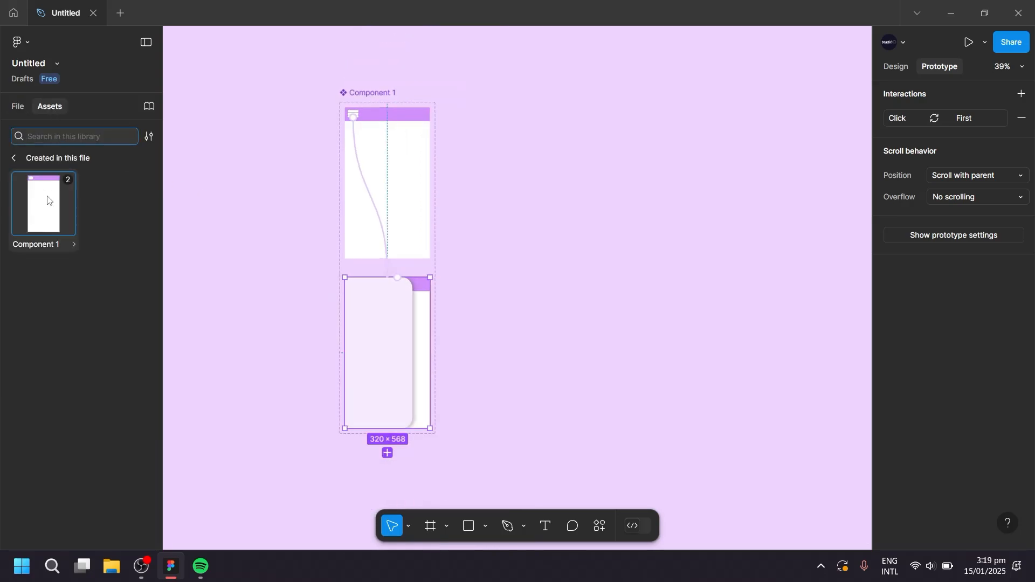
left_click_drag(46, 199, 642, 252)
left_click_drag(726, 284, 629, 304)
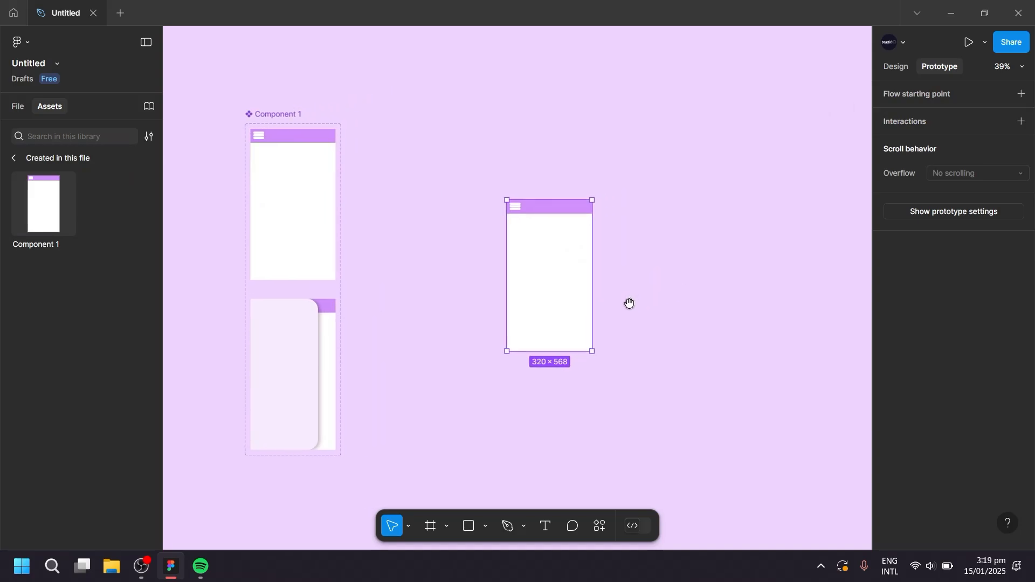
left_click(430, 527)
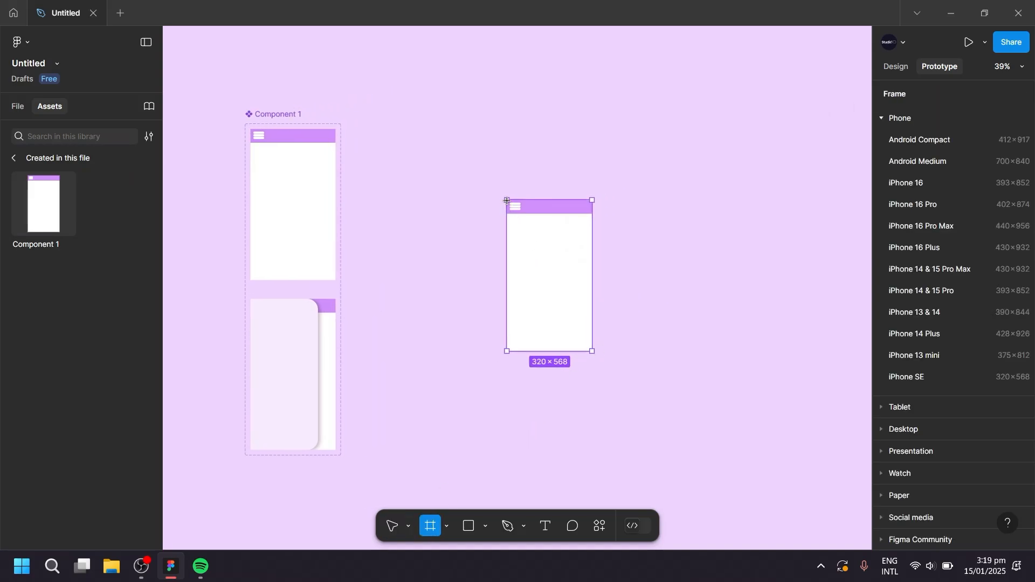
left_click_drag(507, 201, 592, 352)
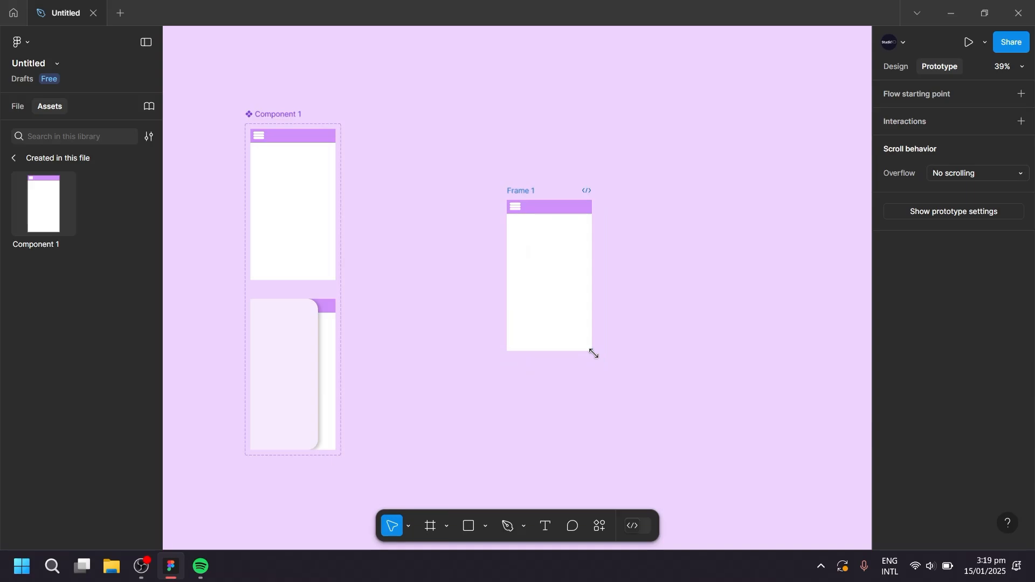
Preview the prototype and test opening the drawer with the menu icon and closing it again several times.
left_click(969, 43)
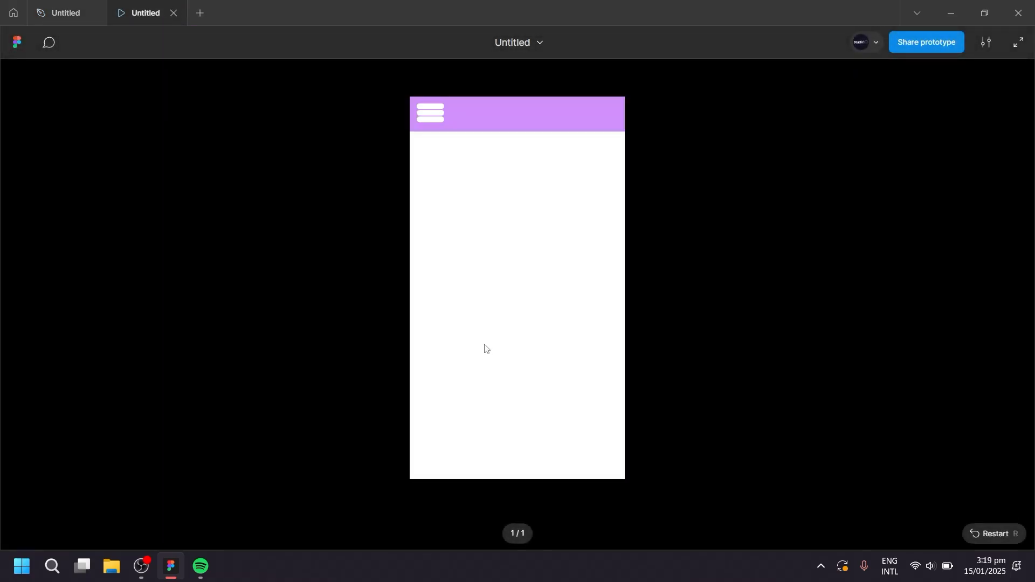
left_click(435, 125)
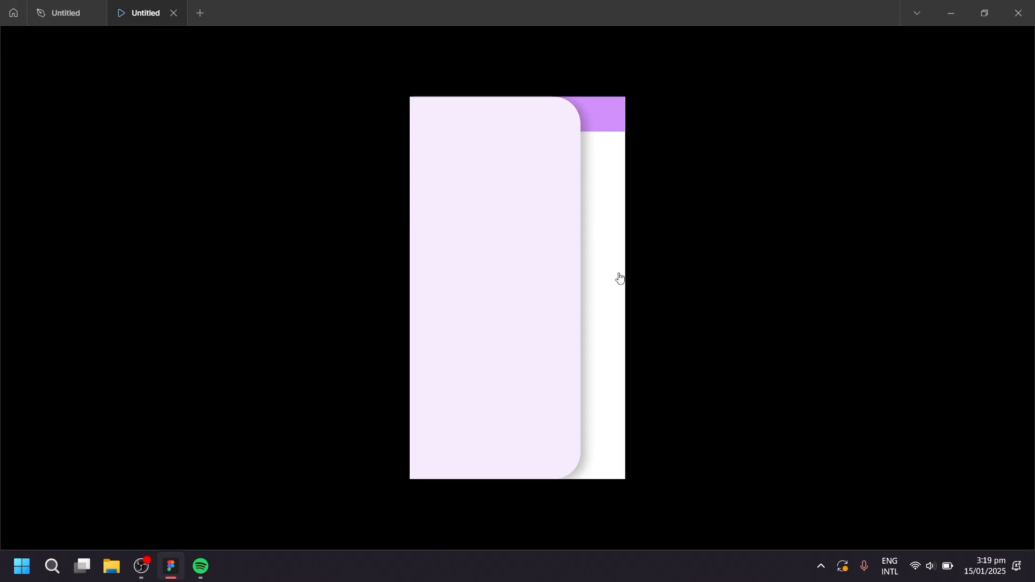
left_click(609, 268)
left_click(431, 119)
left_click(610, 286)
left_click(429, 118)
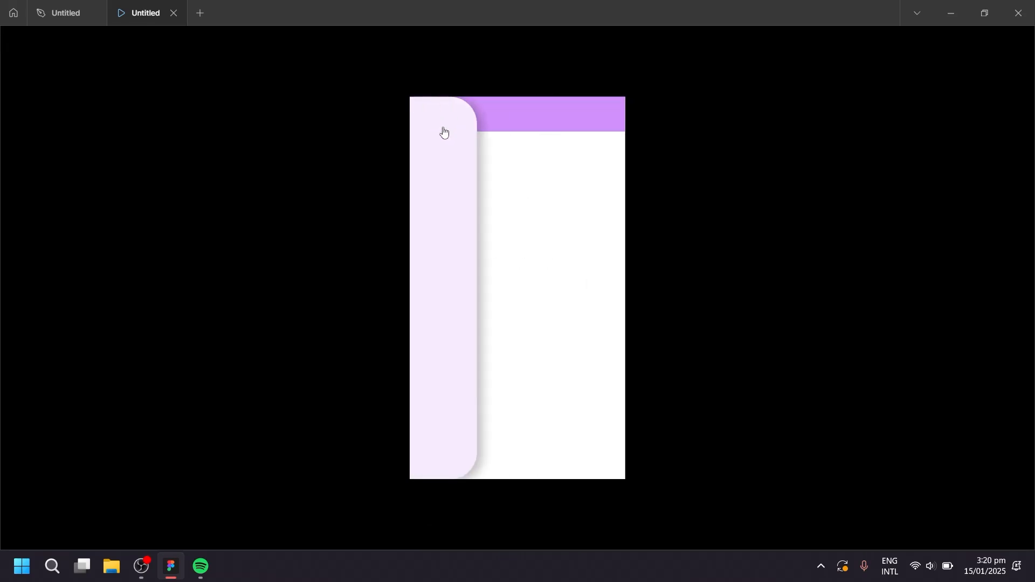
left_click(605, 250)
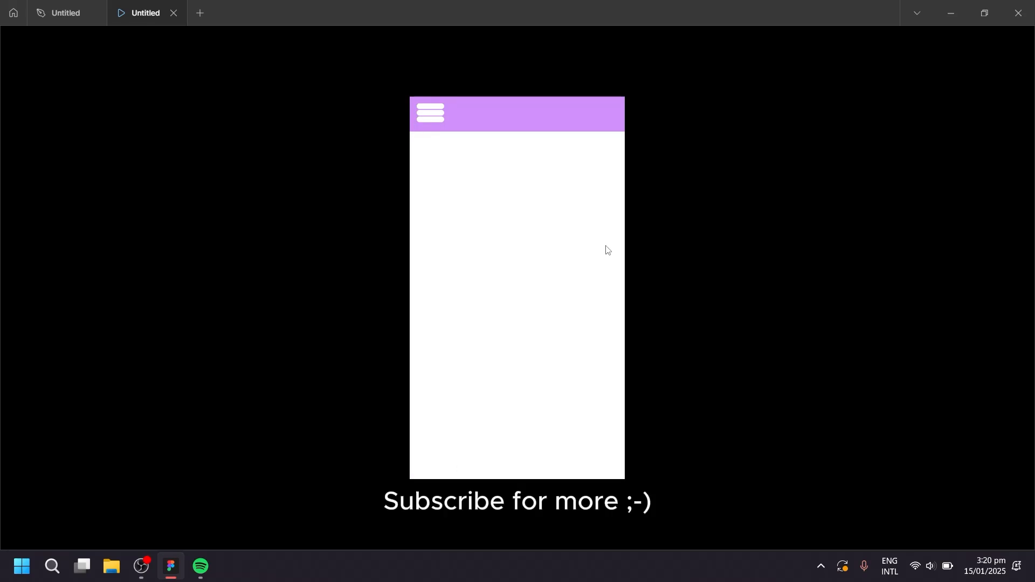